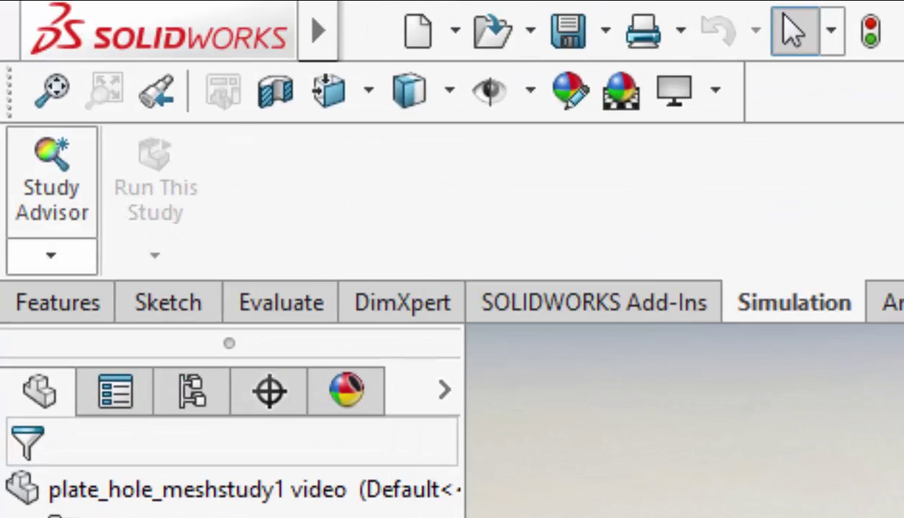
Create a new static simulation study named "mesh 1"
left_click(13, 66)
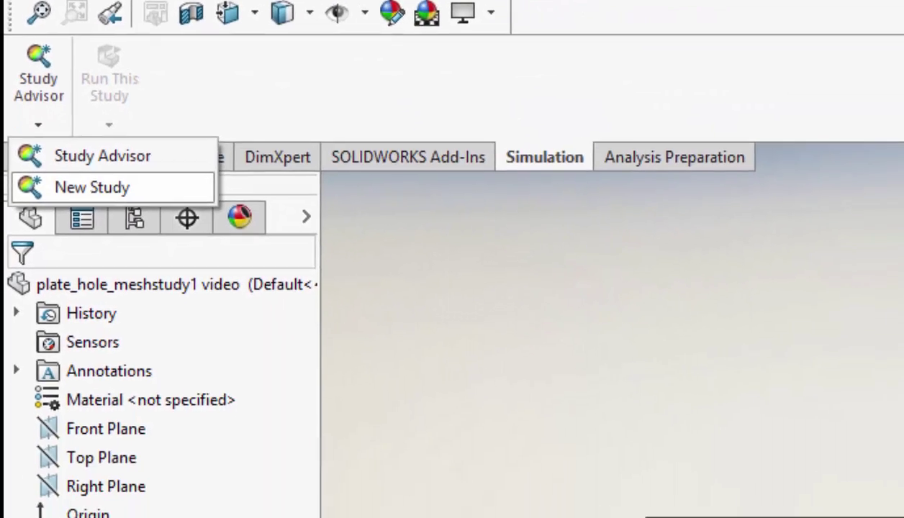
left_click(129, 346)
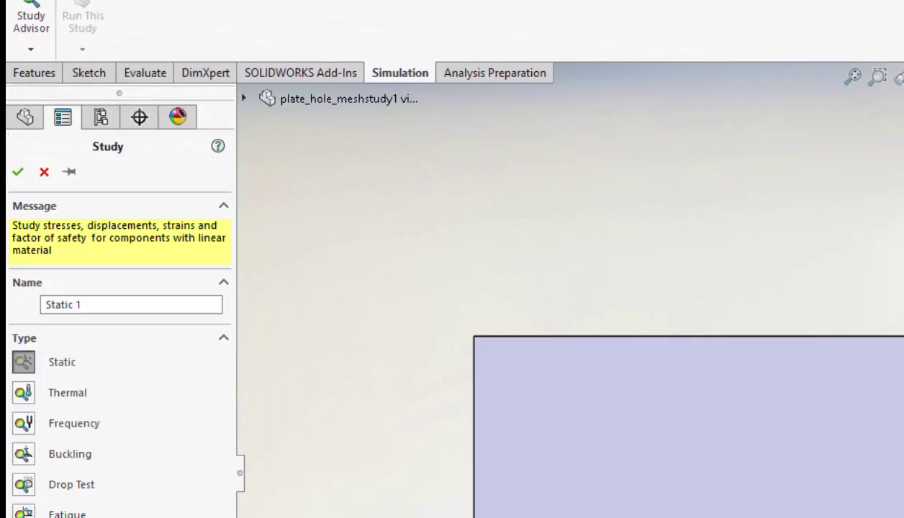
left_click_drag(83, 305, 44, 304)
type("me")
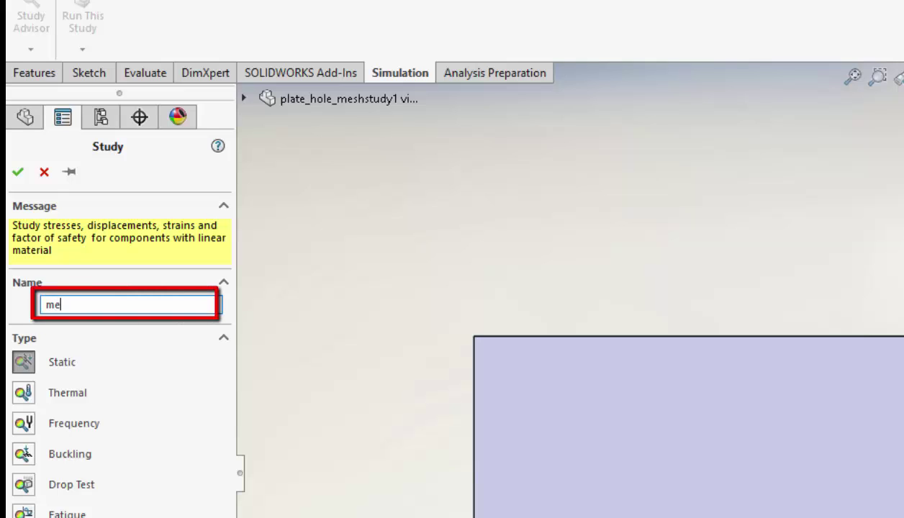
type("sh 1")
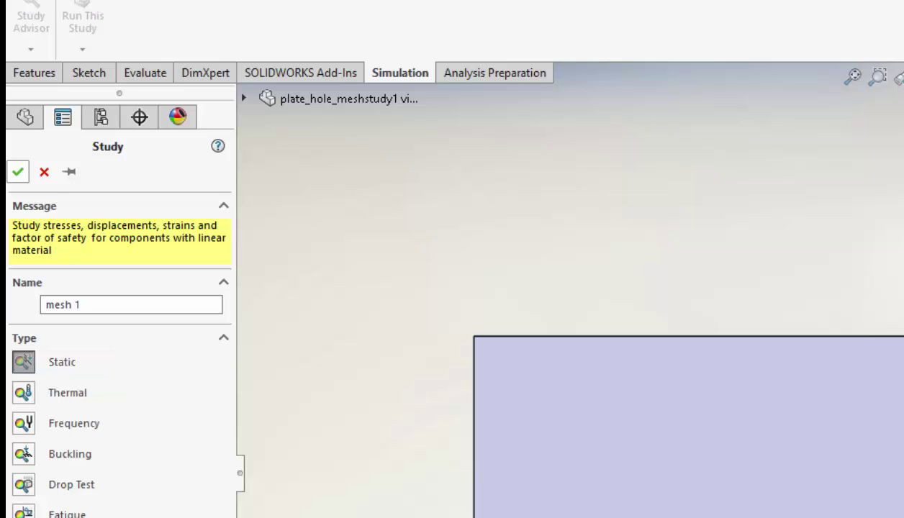
left_click(17, 172)
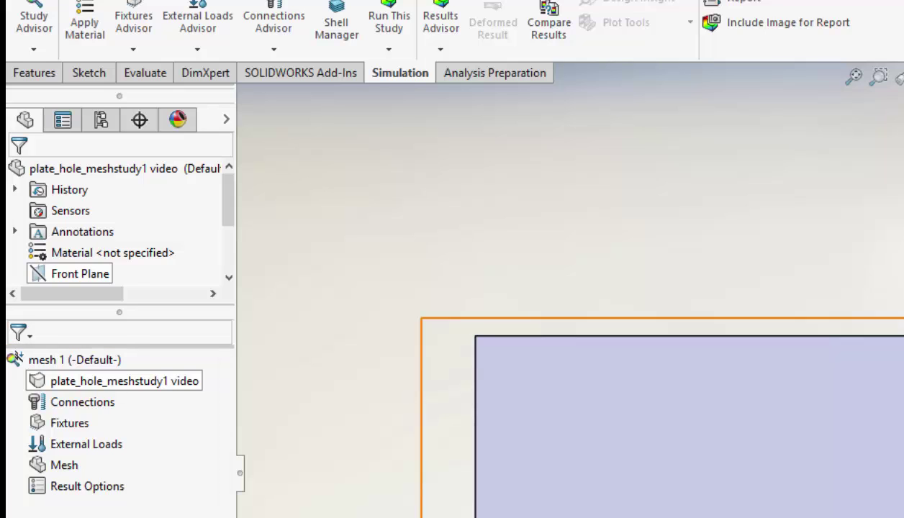
Apply Alloy Steel as the plate's material in the study and widen the study tree to show full names
right_click(87, 381)
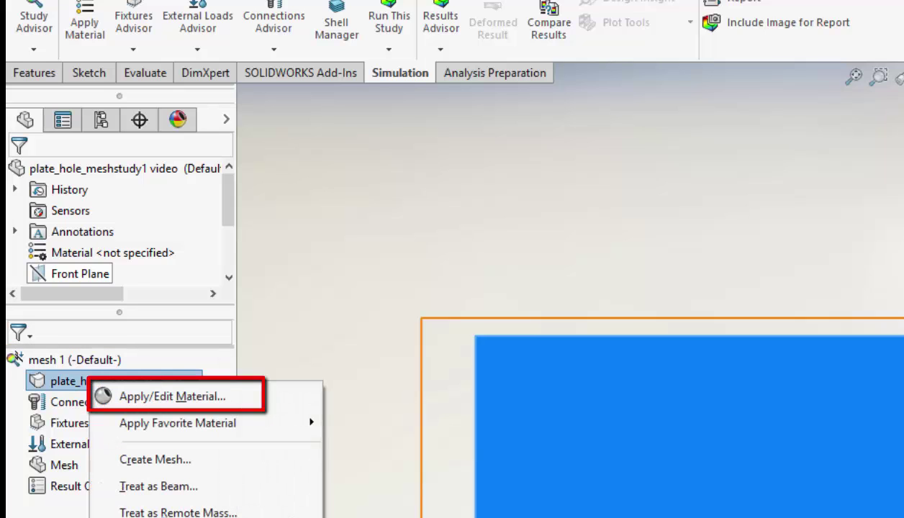
left_click(172, 396)
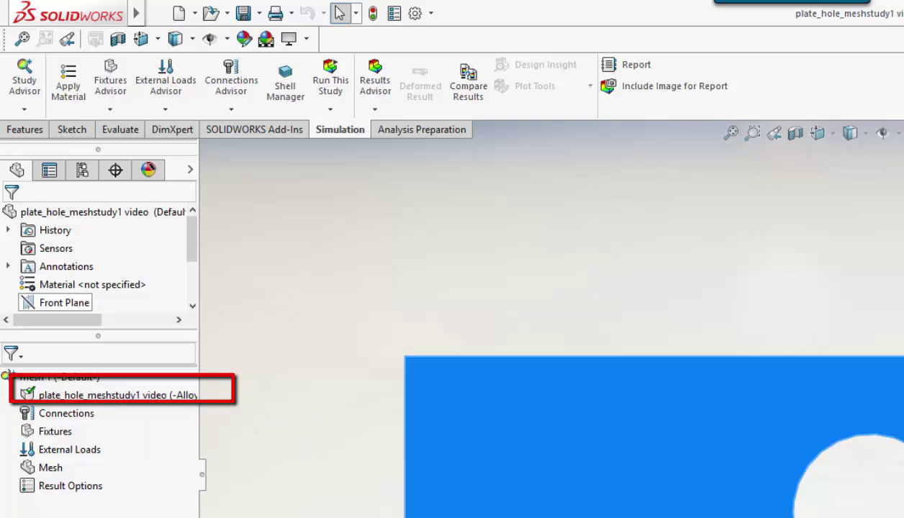
left_click_drag(199, 424, 246, 425)
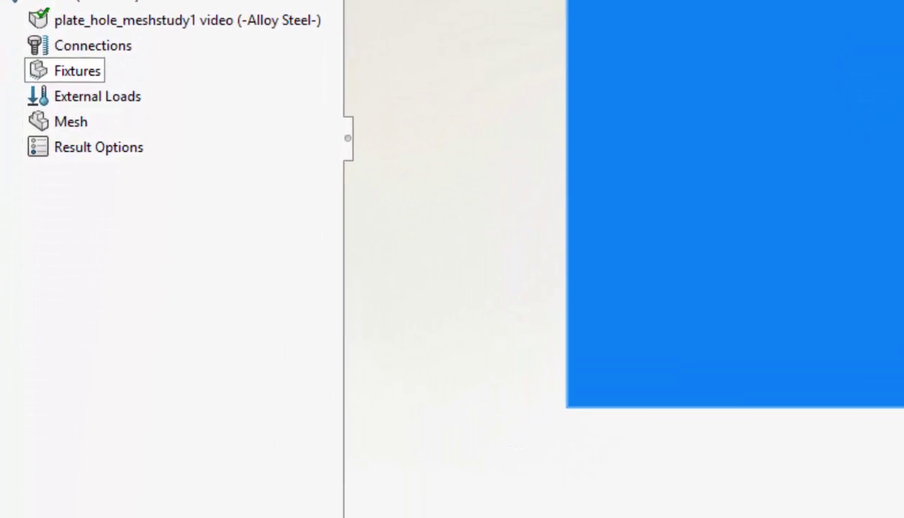
Add a Fixed Geometry fixture to the plate's left end face
right_click(87, 61)
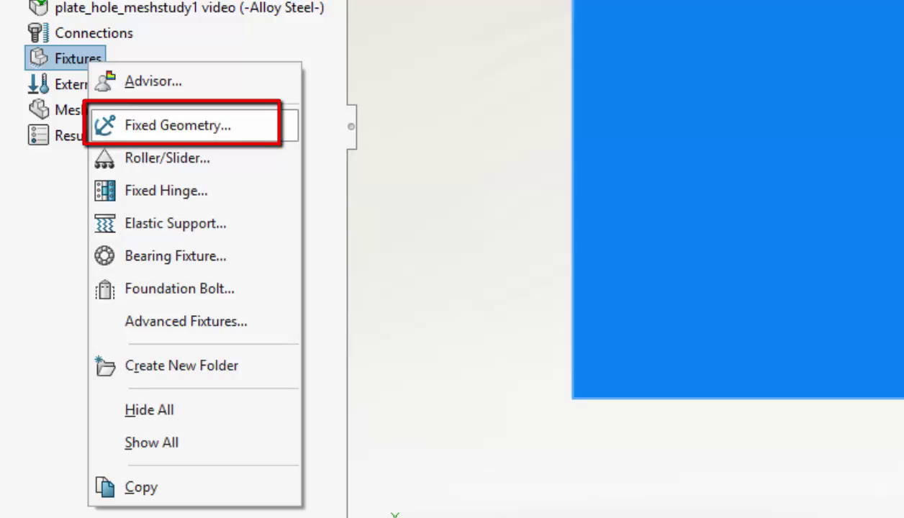
left_click(177, 126)
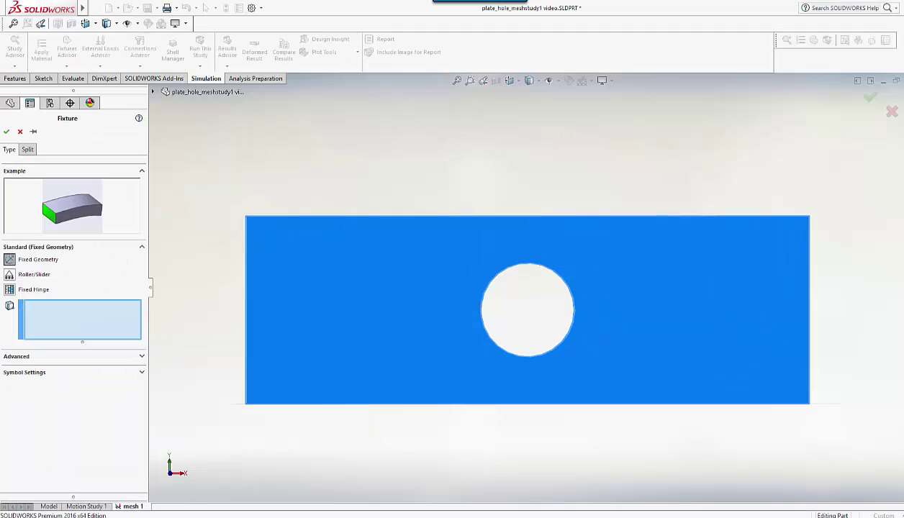
middle_click_drag(432, 309, 490, 316)
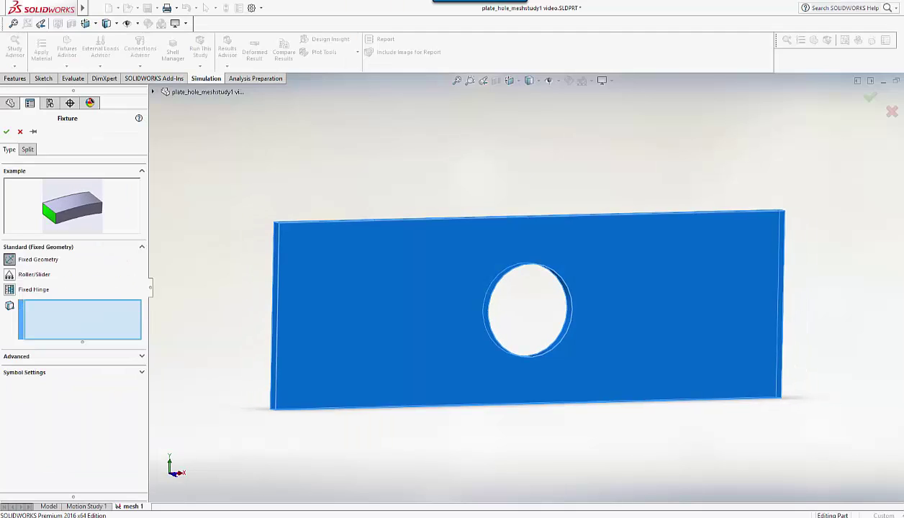
left_click(272, 308)
left_click(311, 298)
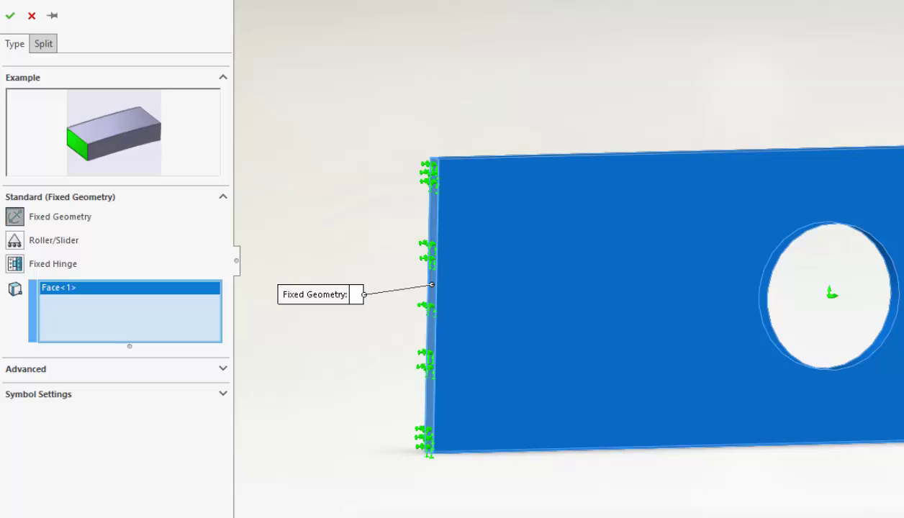
left_click(10, 15)
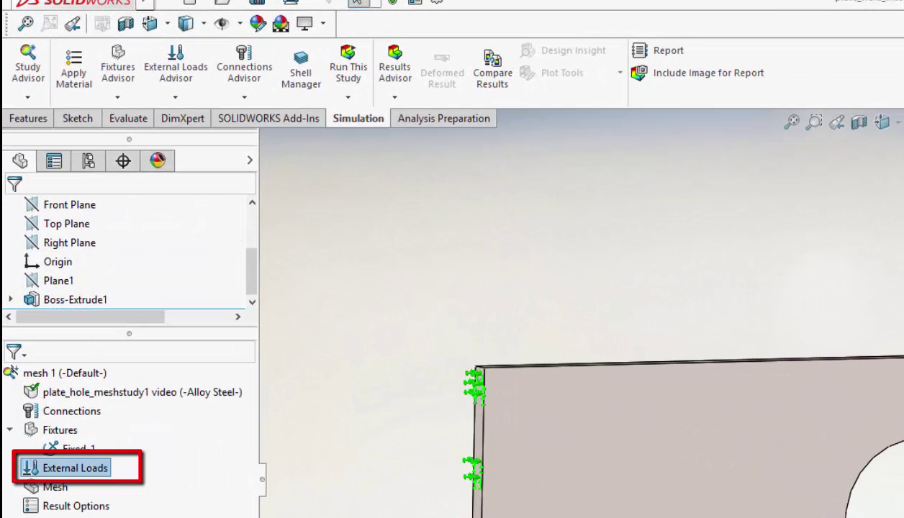
Apply a 4000 lbf normal force with reversed direction to the plate's right end face, pulling away from the plate
right_click(87, 468)
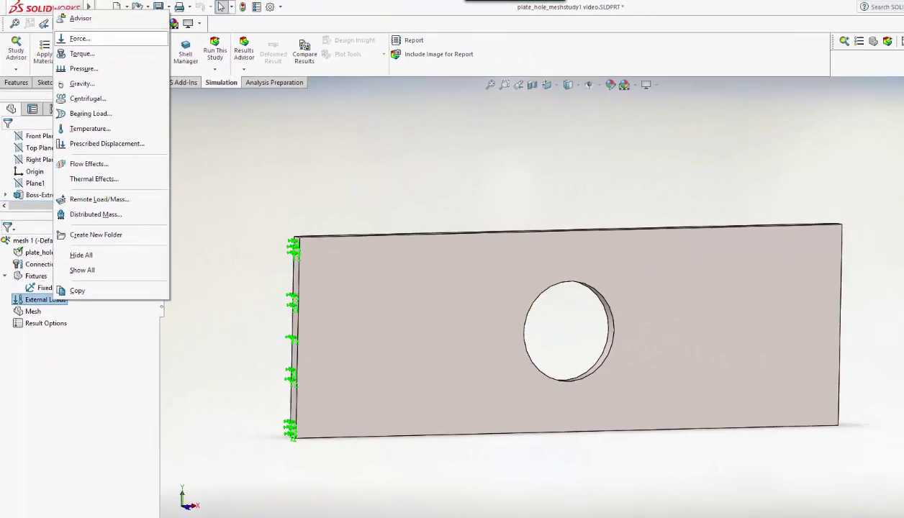
left_click(130, 47)
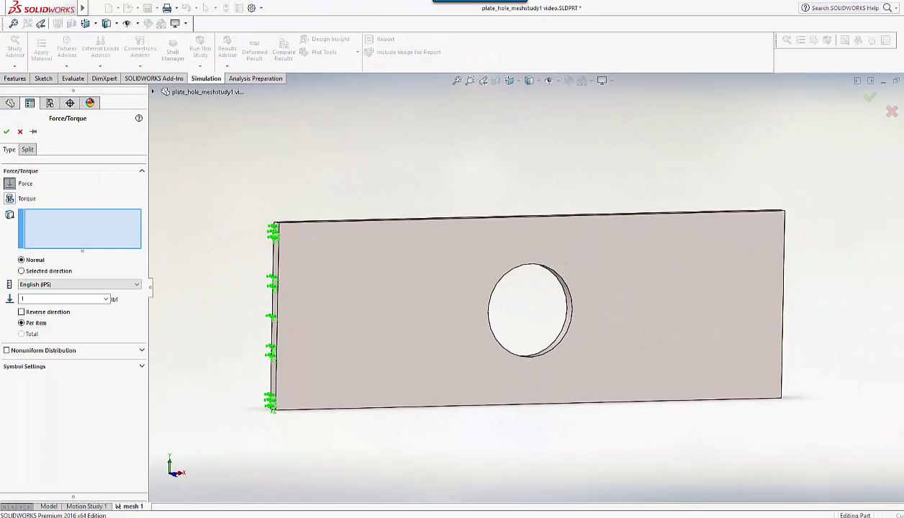
middle_click_drag(565, 302, 446, 303)
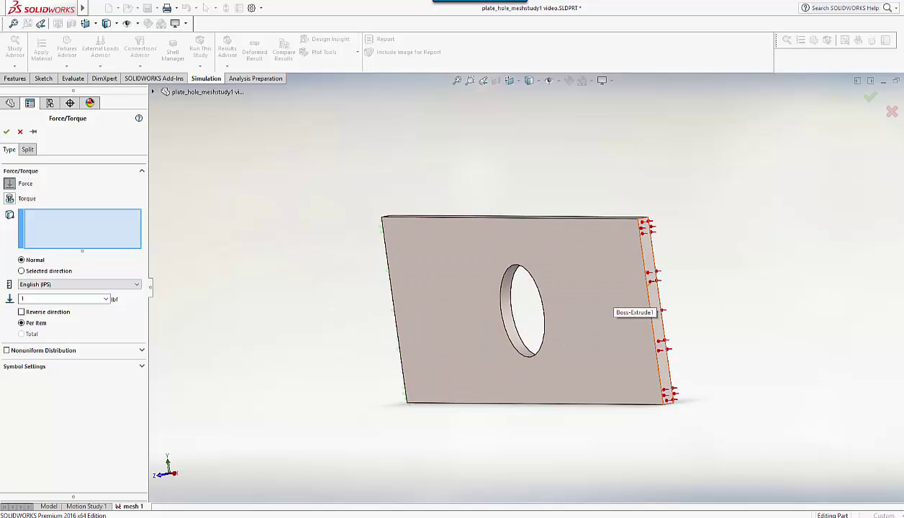
left_click(652, 282)
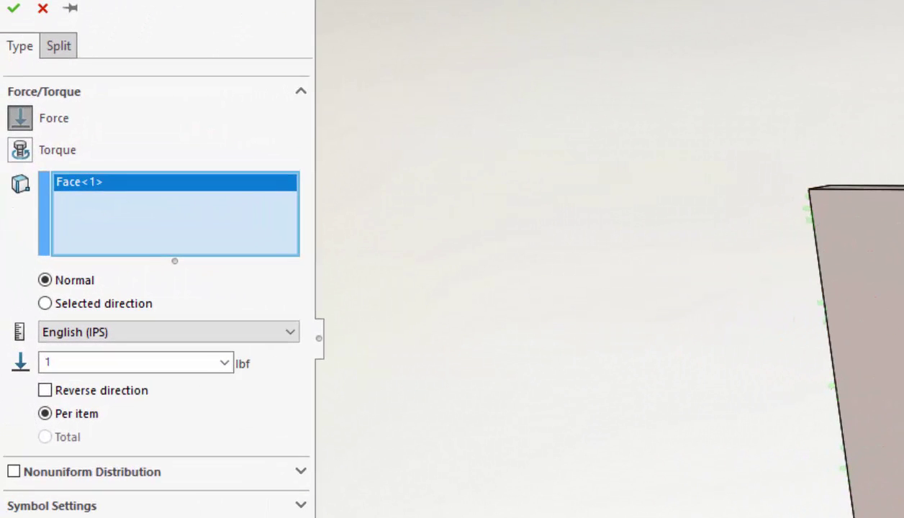
double_click(83, 362)
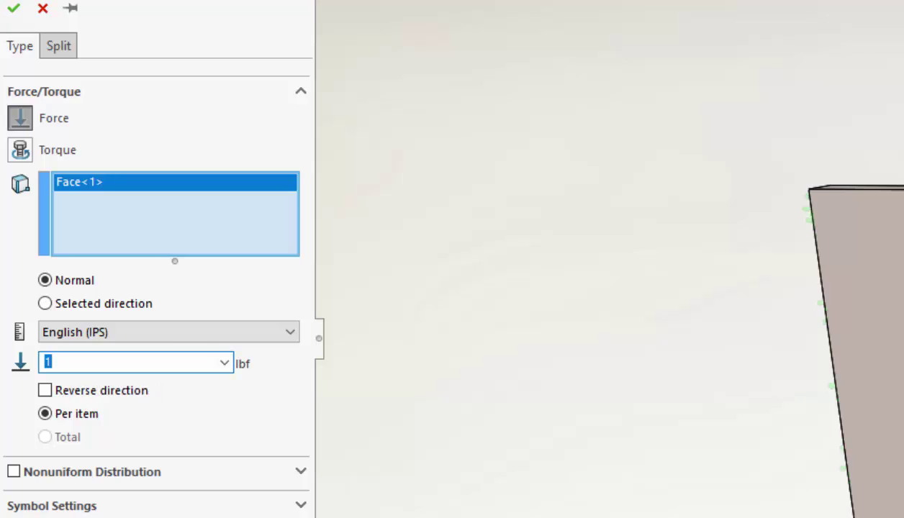
type("400")
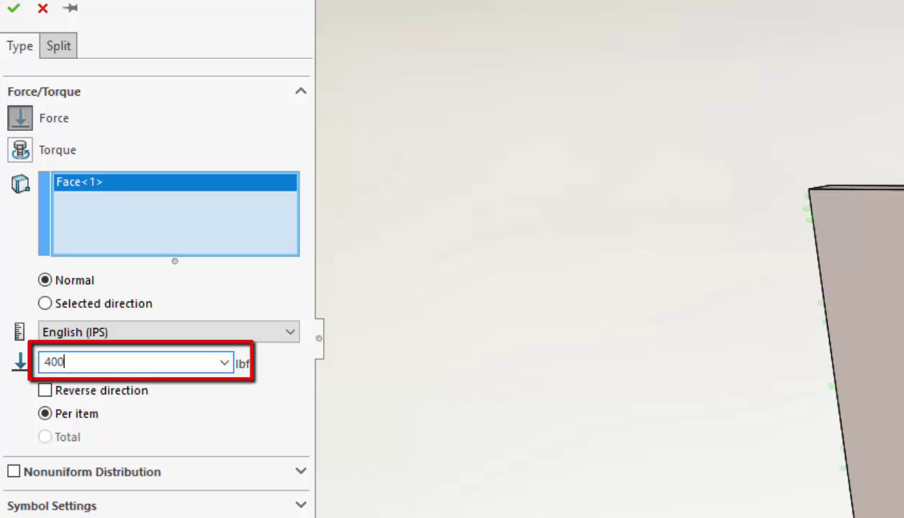
type("0")
left_click(45, 390)
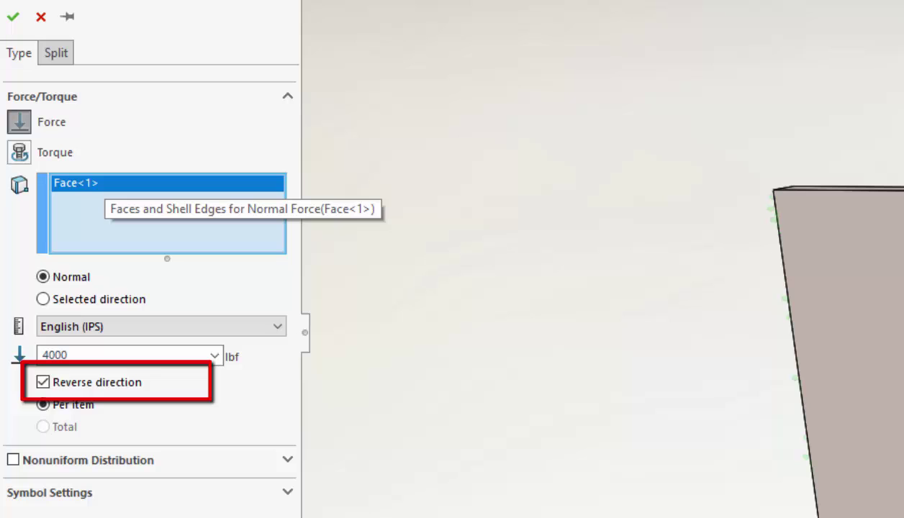
left_click(13, 16)
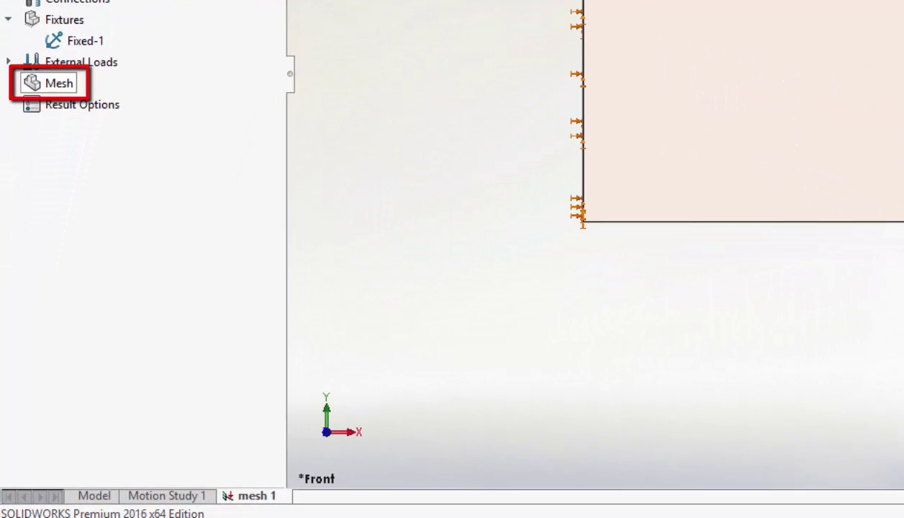
Create a coarse standard mesh on the plate with a global element size of 1 in
right_click(32, 294)
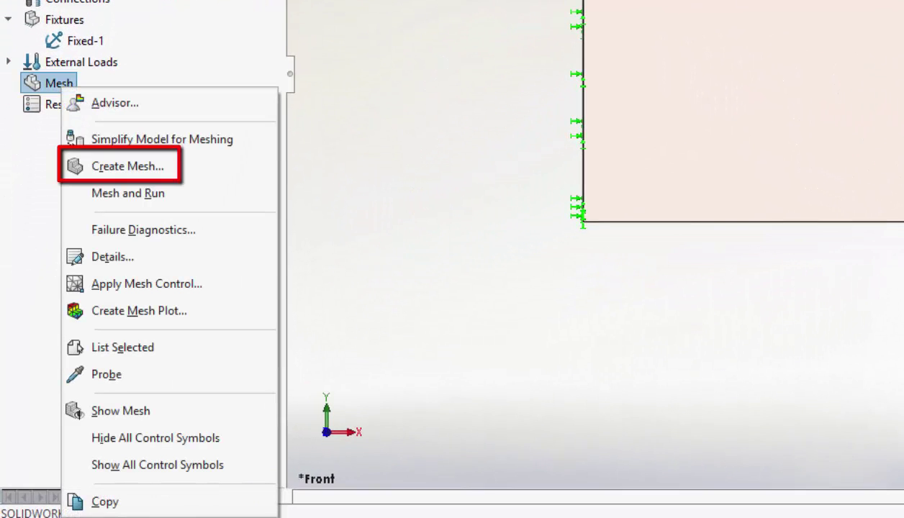
left_click(127, 166)
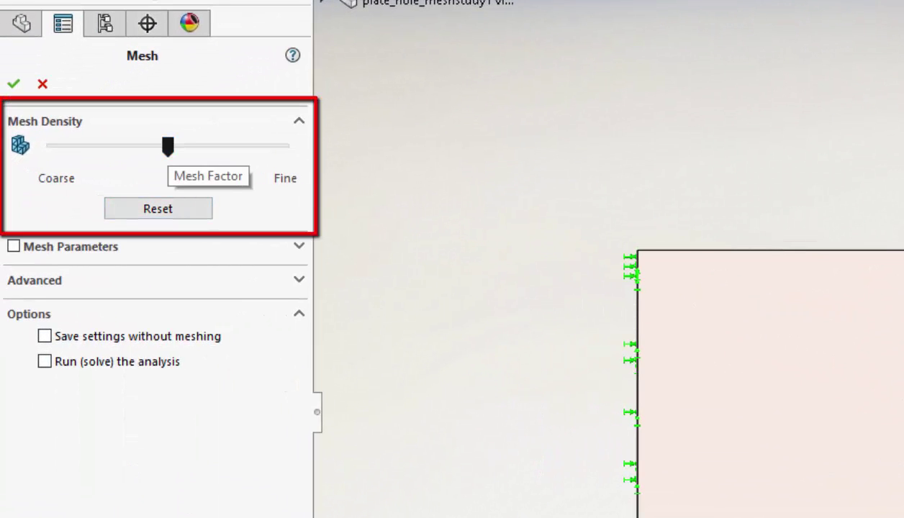
left_click_drag(168, 147, 51, 147)
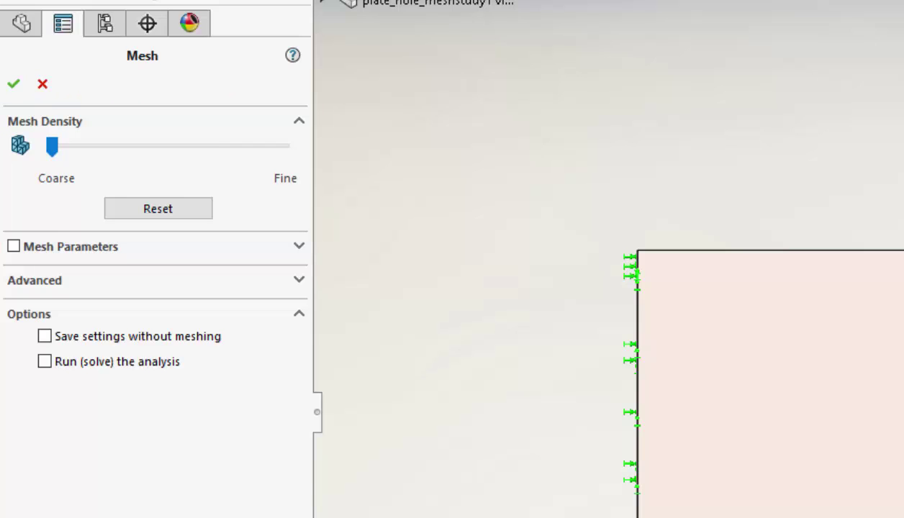
left_click(298, 246)
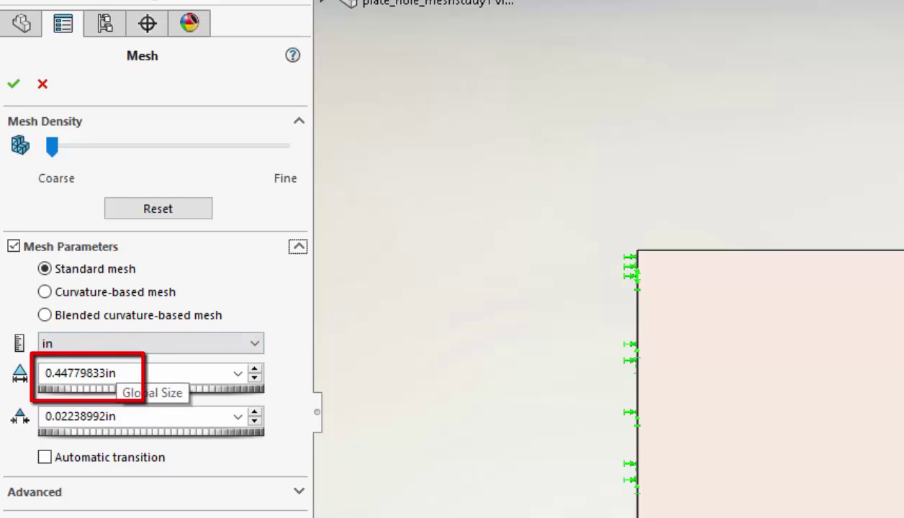
left_click(115, 373)
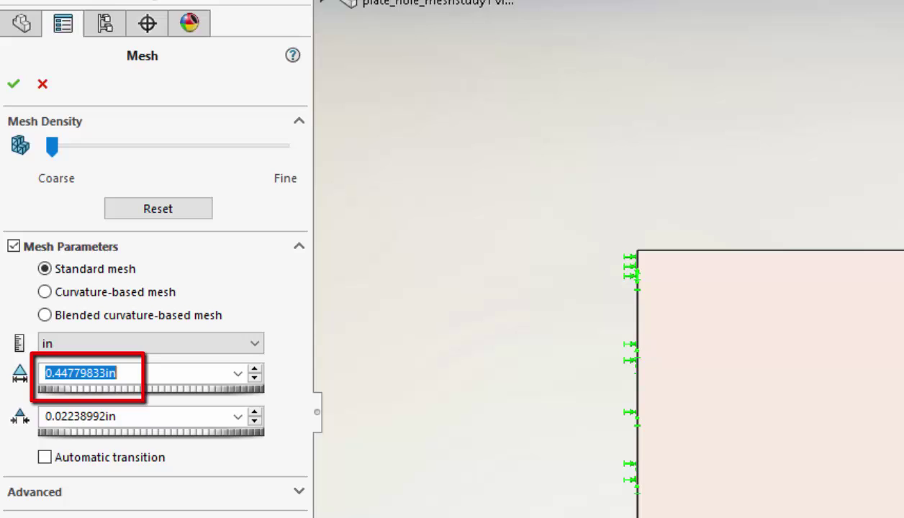
type("1")
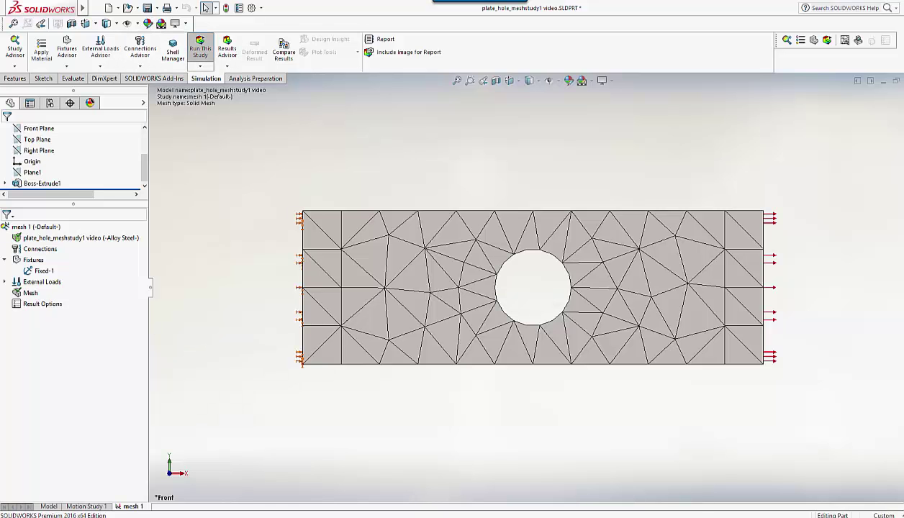
Run the study and examine the von Mises stress plot around the inner surface of the hole
left_click(200, 51)
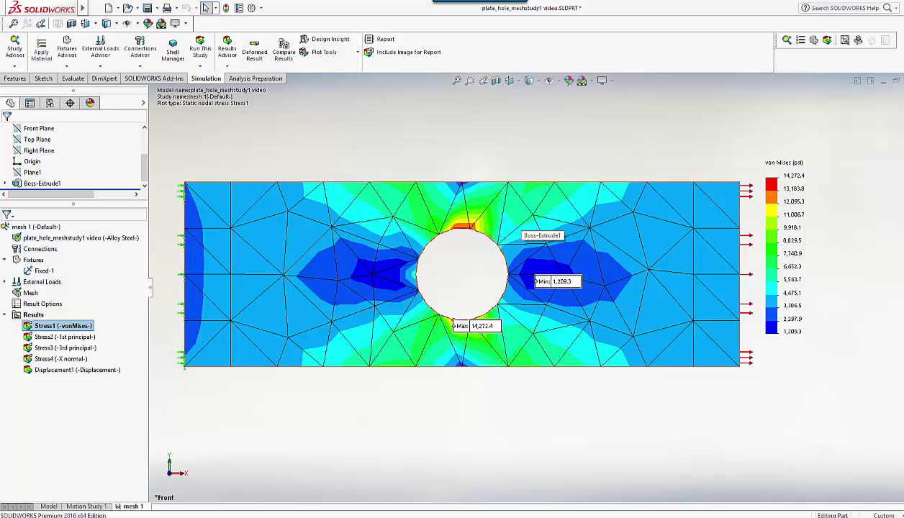
middle_click_drag(520, 222, 519, 133)
scroll(441, 248, "down", 7)
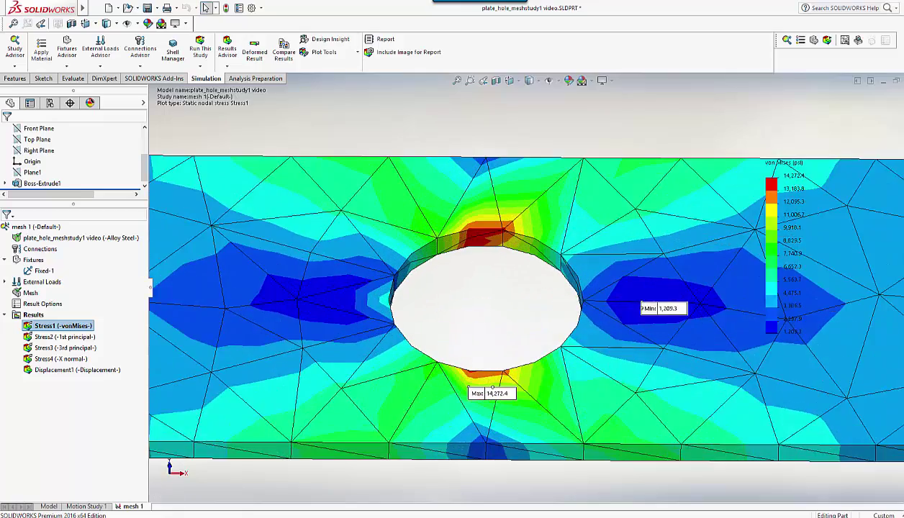
middle_click_drag(502, 288, 502, 265)
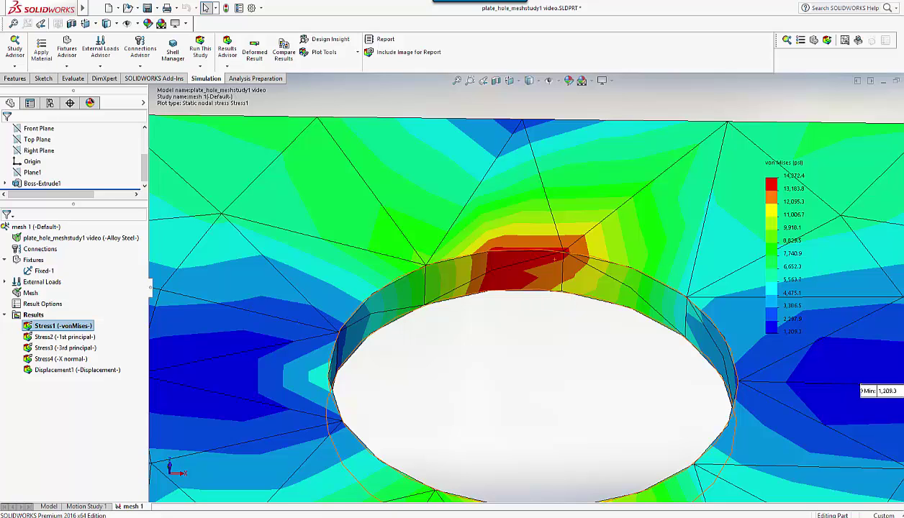
scroll(554, 259, "up", 3)
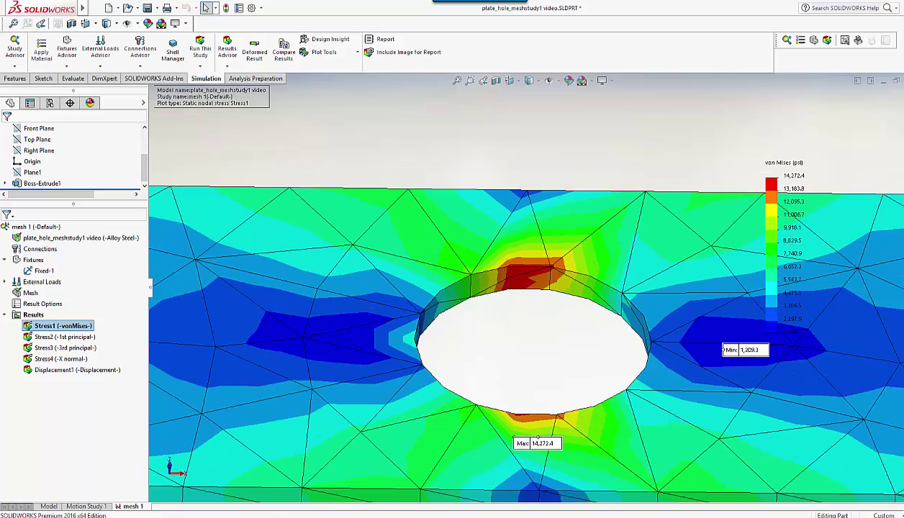
left_click(88, 23)
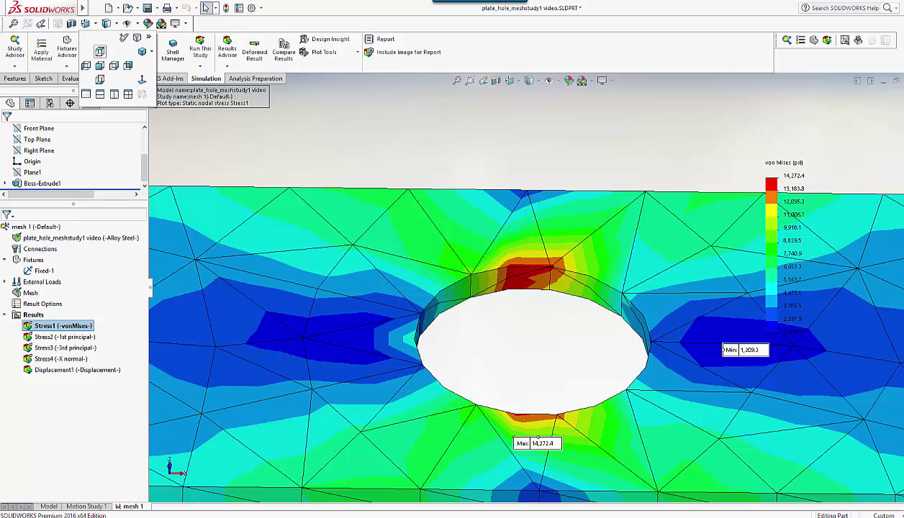
left_click(98, 50)
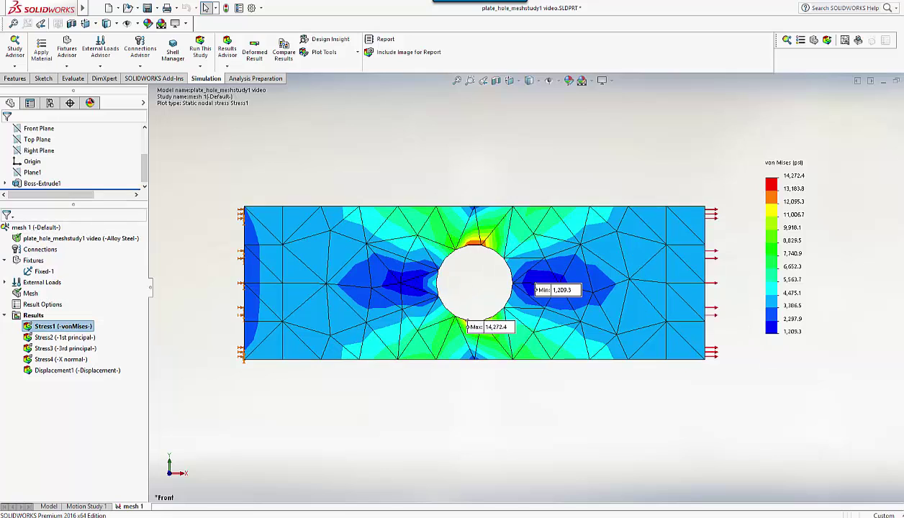
Switch the von Mises stress plot to element values and examine the element stresses on the hole's inner surface
right_click(72, 325)
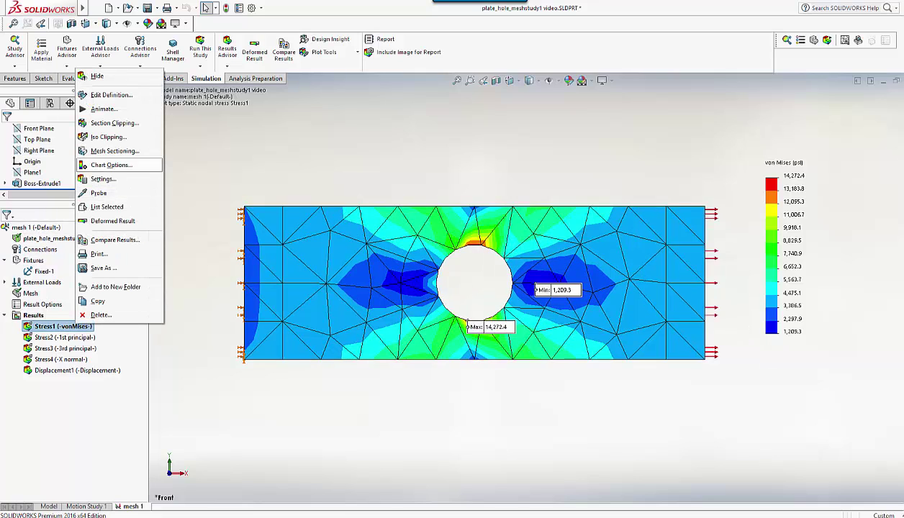
left_click(111, 165)
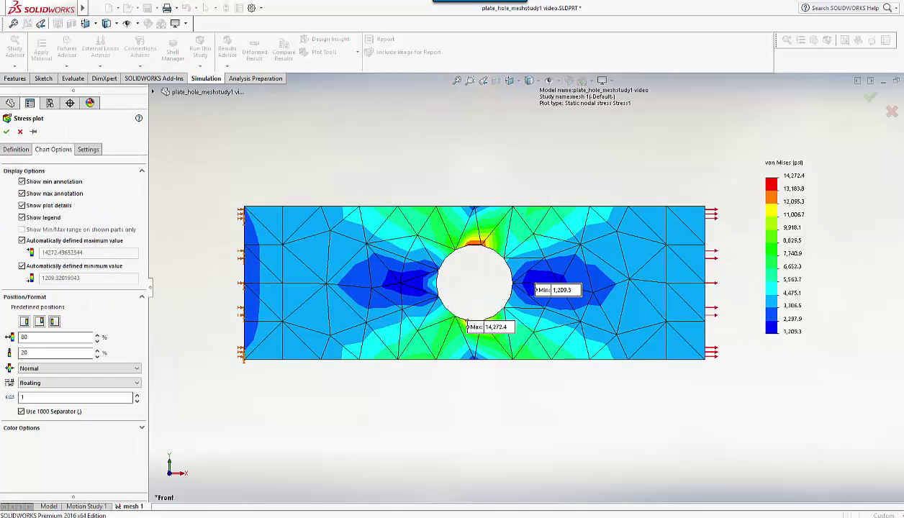
left_click(15, 149)
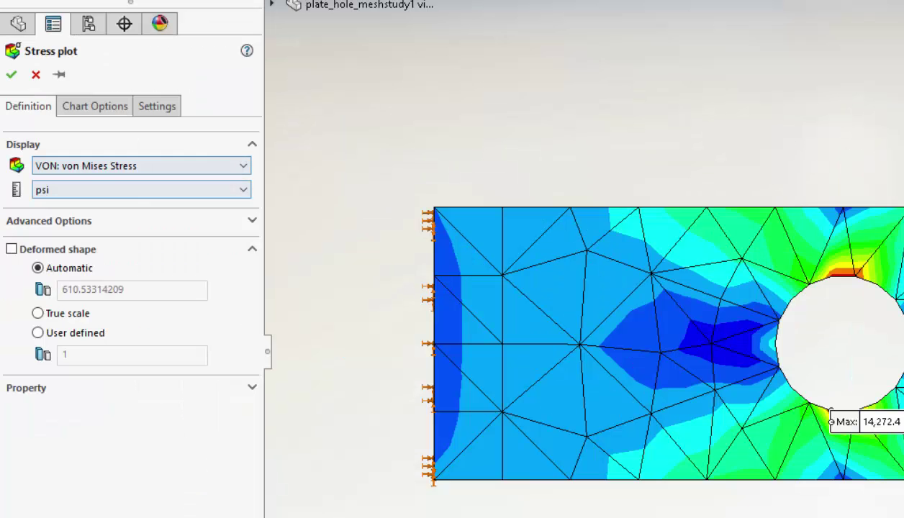
left_click(141, 215)
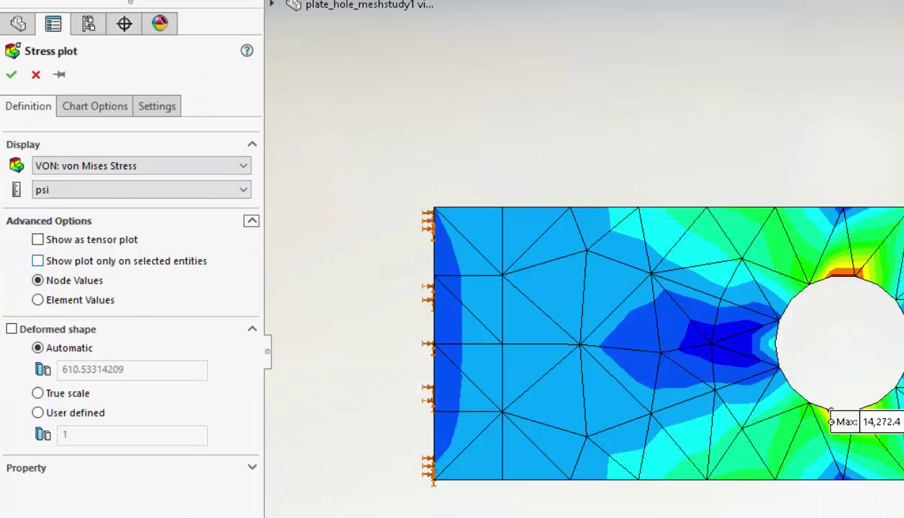
left_click(38, 300)
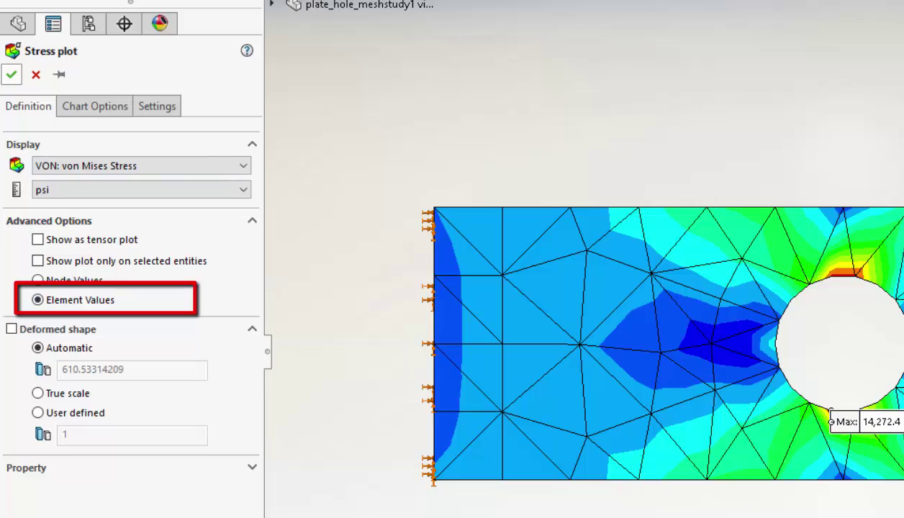
left_click(11, 75)
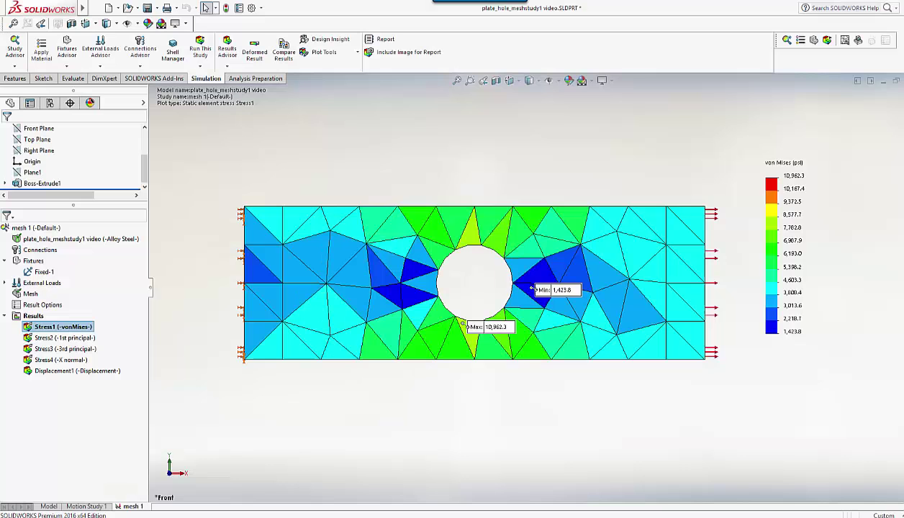
middle_click_drag(474, 309, 460, 262)
scroll(463, 250, "down", 7)
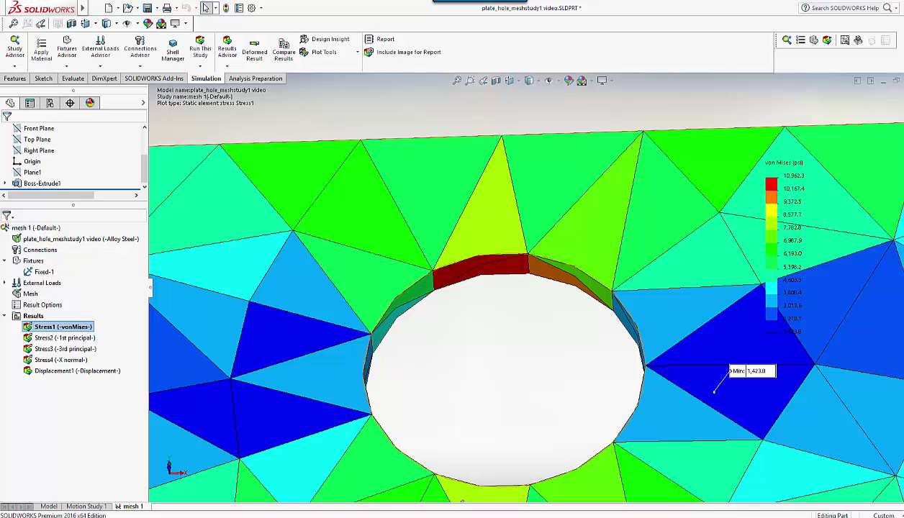
scroll(487, 265, "down", 1)
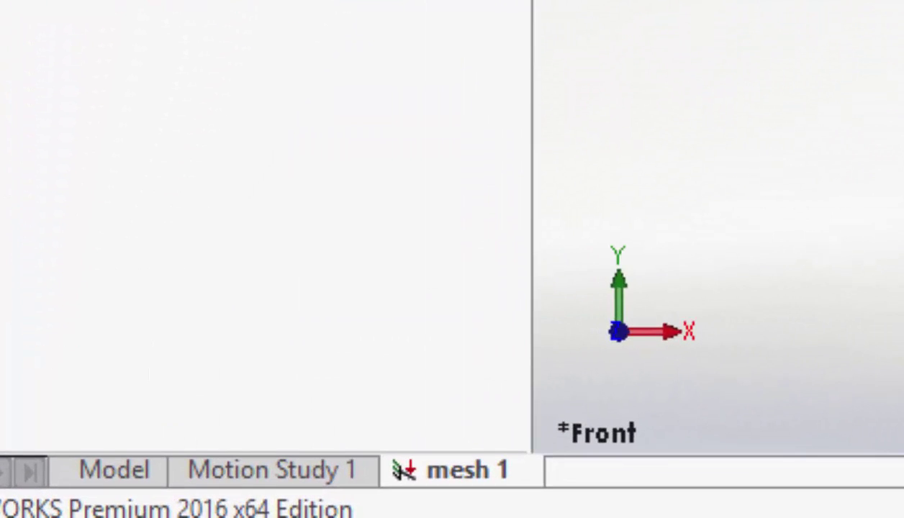
Duplicate the mesh 1 study under the name mesh 2, using the Default configuration
right_click(458, 469)
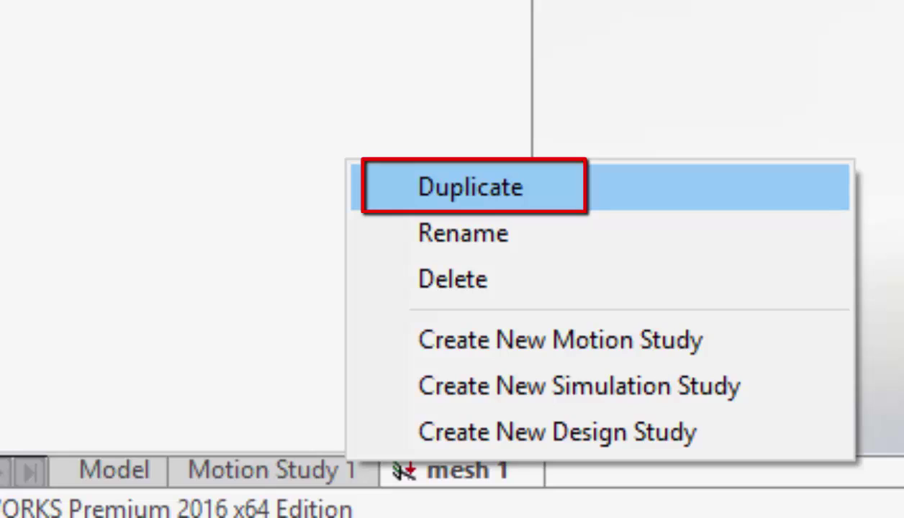
left_click(471, 187)
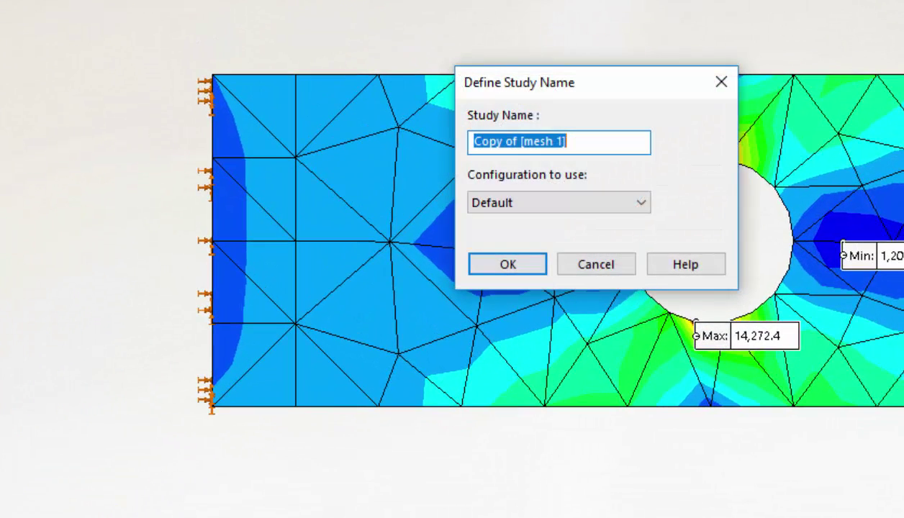
type("mes")
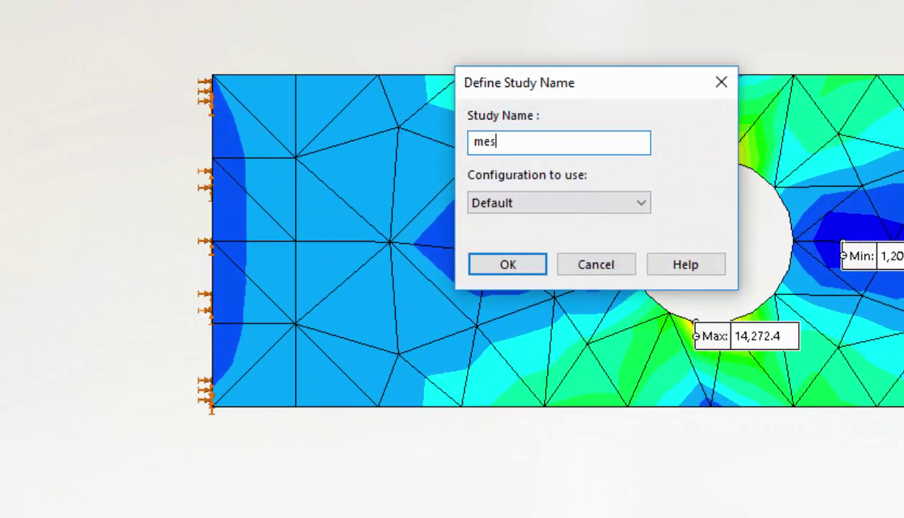
type("h 2")
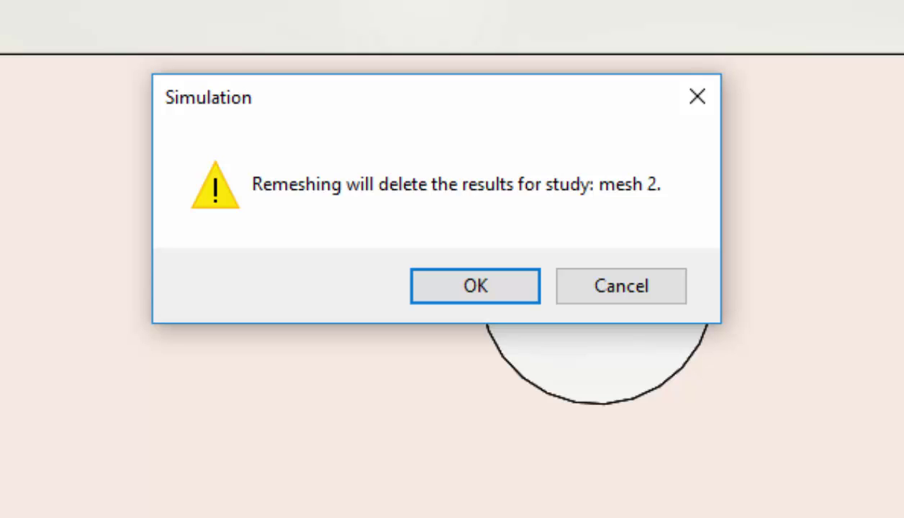
Remesh the plate in the mesh 2 study with a standard mesh of 0.5 in global element size
left_click(475, 286)
left_click(7, 208)
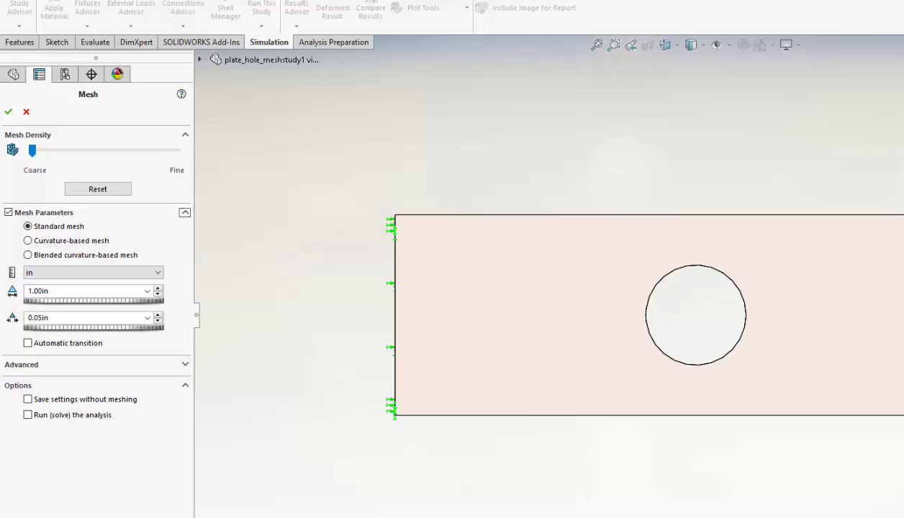
double_click(39, 291)
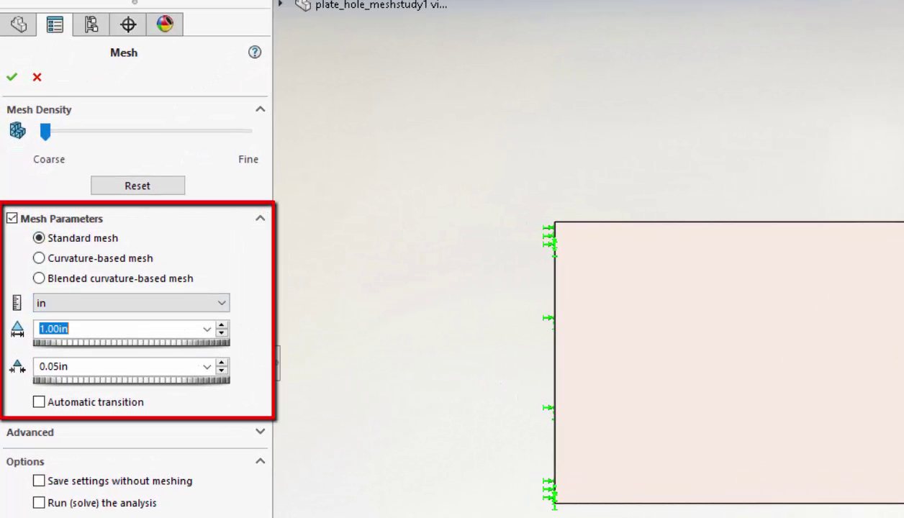
type("0.5")
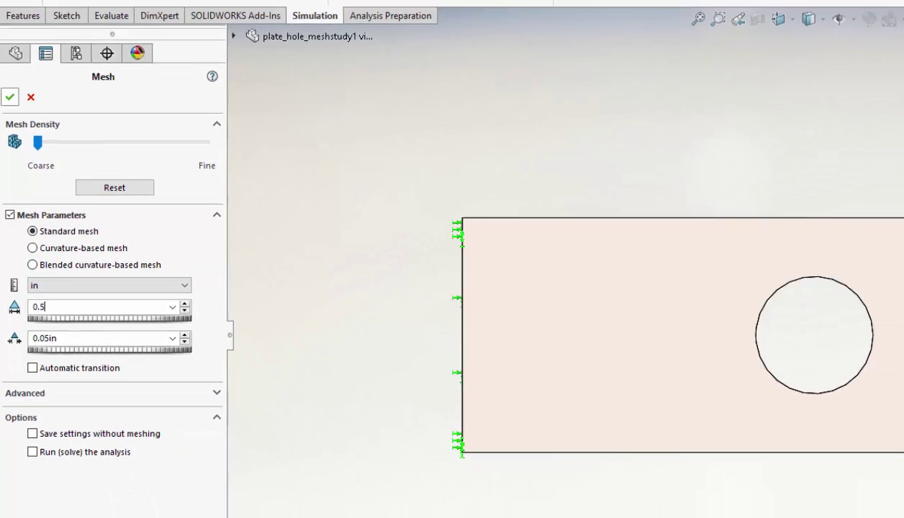
left_click(12, 77)
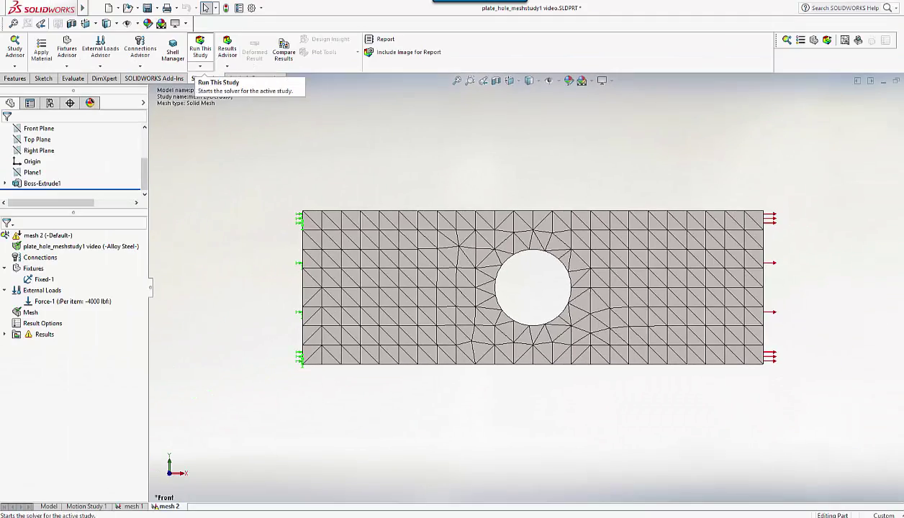
Run the mesh 2 study and check the solver information for its results
left_click(200, 50)
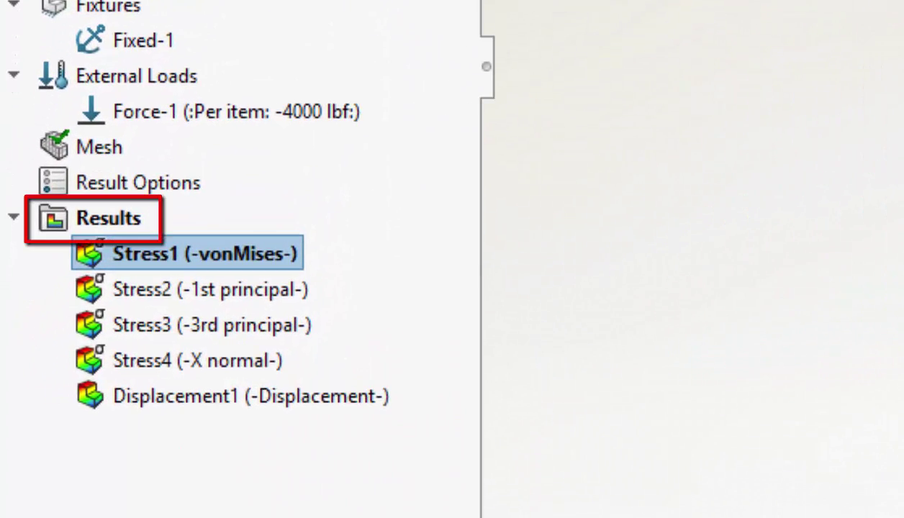
left_click(108, 218)
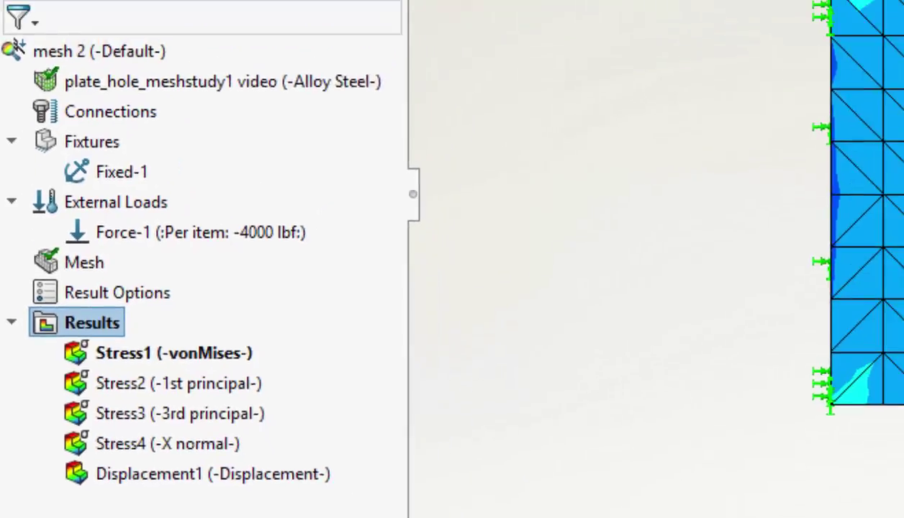
right_click(108, 218)
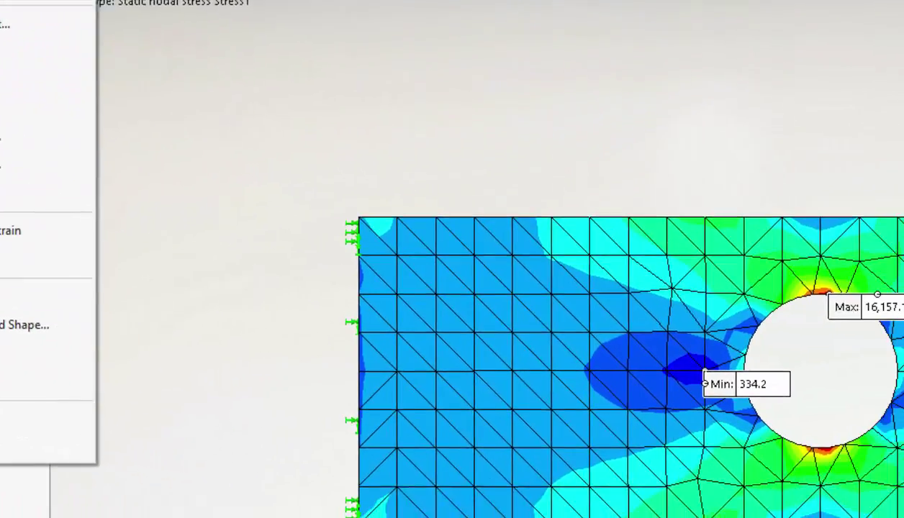
left_click(144, 49)
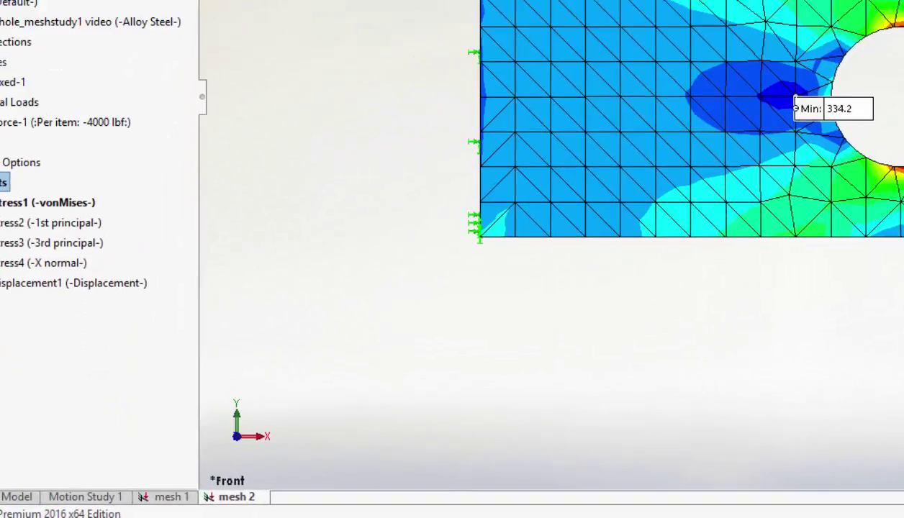
Duplicate the mesh 2 study under the name mesh 3
right_click(197, 494)
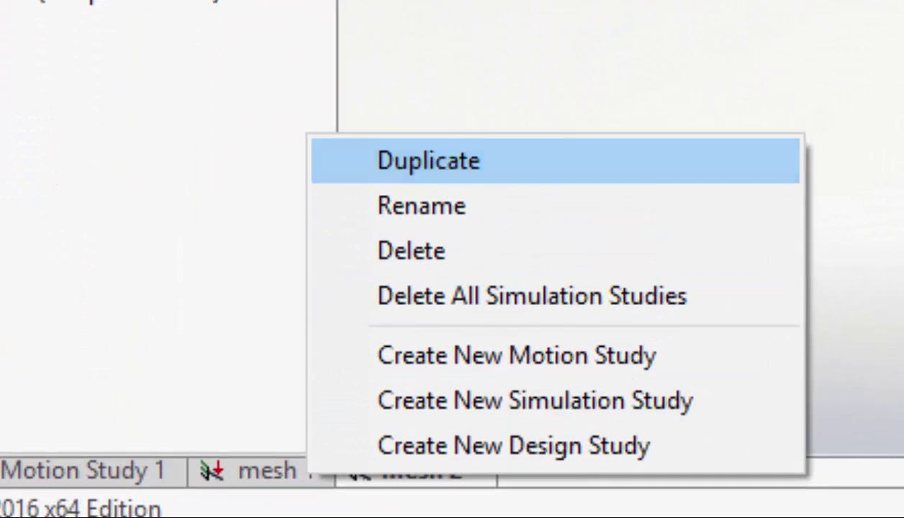
left_click(428, 161)
type("mesh 3")
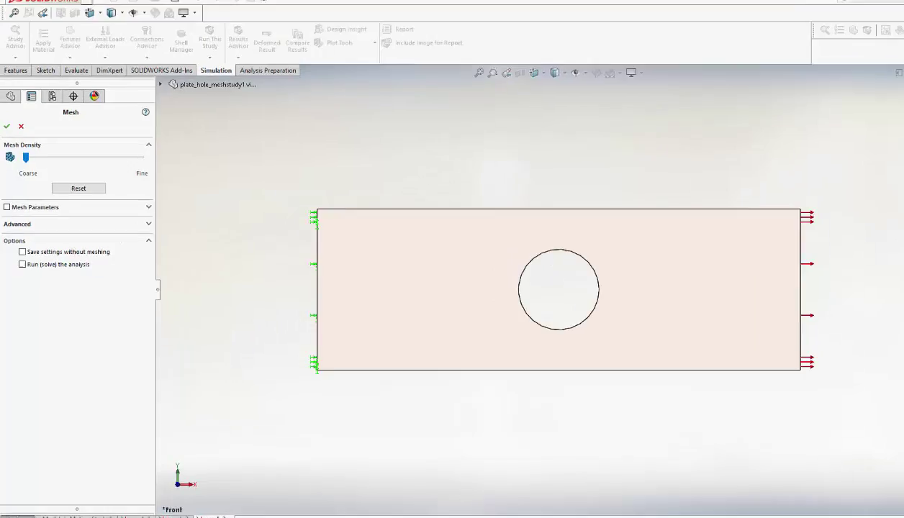
Remesh the plate with a 0.25 in global element size and run the mesh 3 study to check its degrees of freedom
left_click(7, 207)
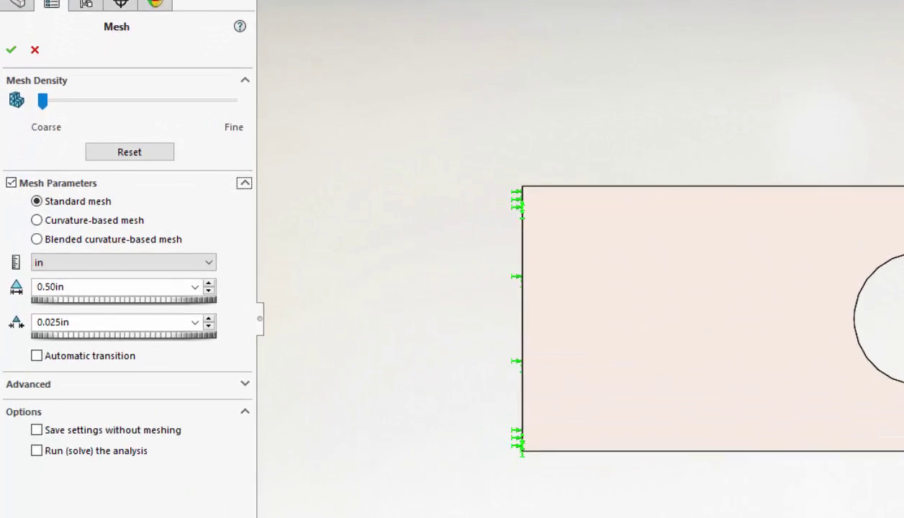
double_click(30, 270)
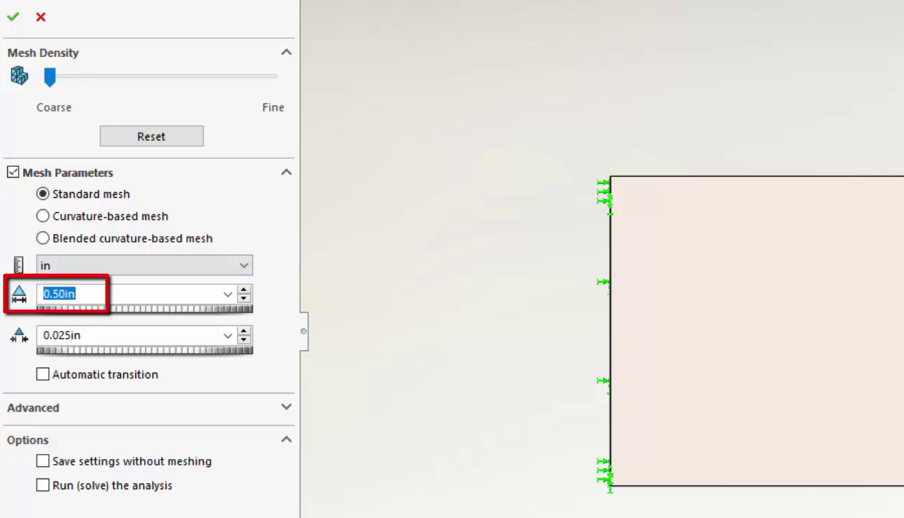
type("0.25")
left_click(13, 17)
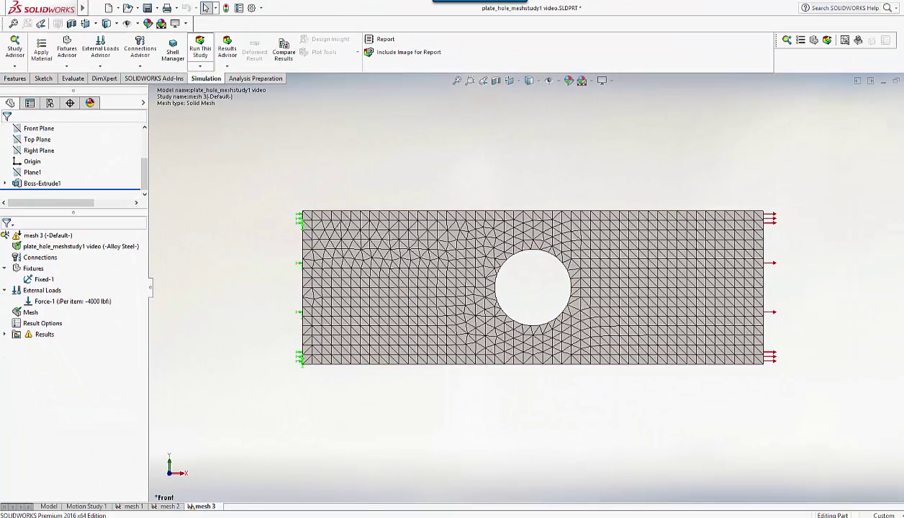
left_click(199, 49)
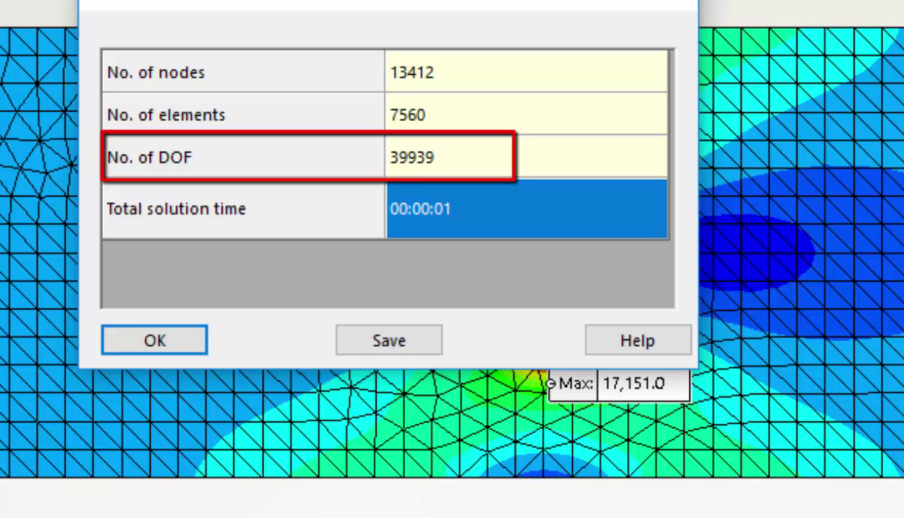
left_click(173, 341)
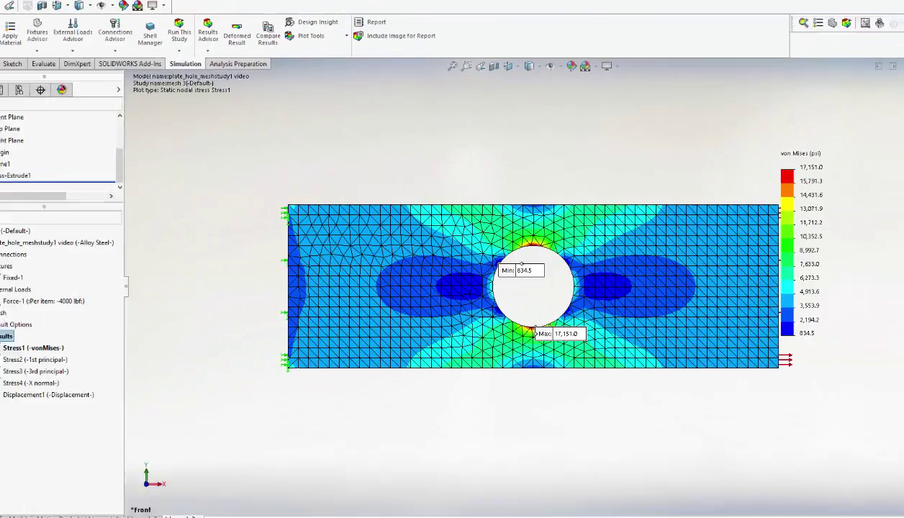
Duplicate the mesh 3 study under the name mesh 4, using the Default configuration
right_click(178, 506)
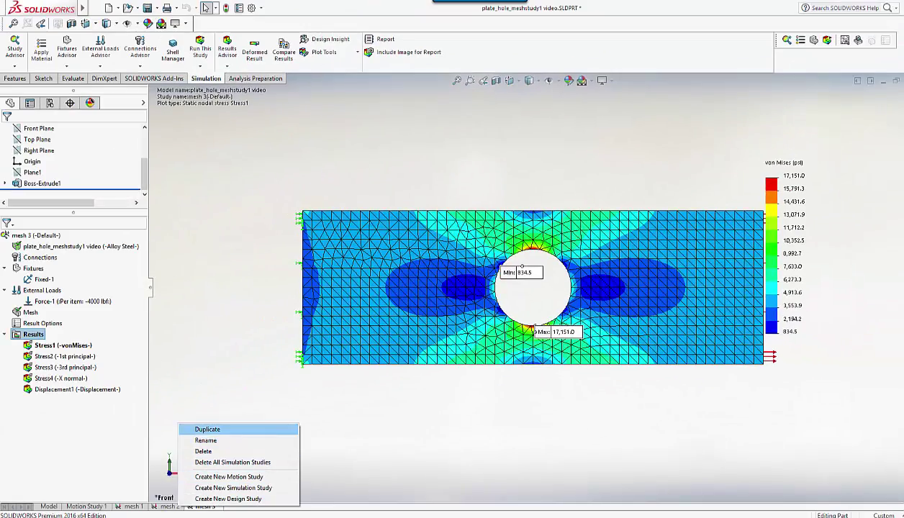
left_click(208, 428)
type("mesh 4")
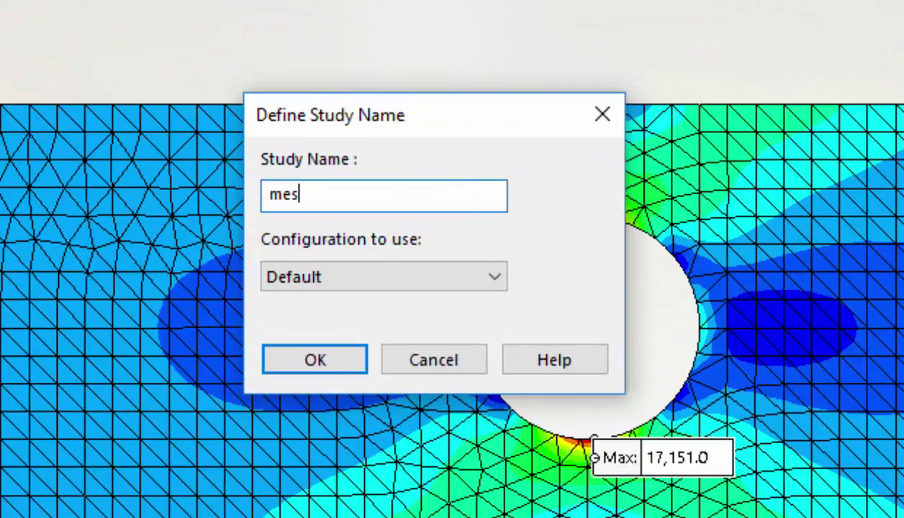
key("Return")
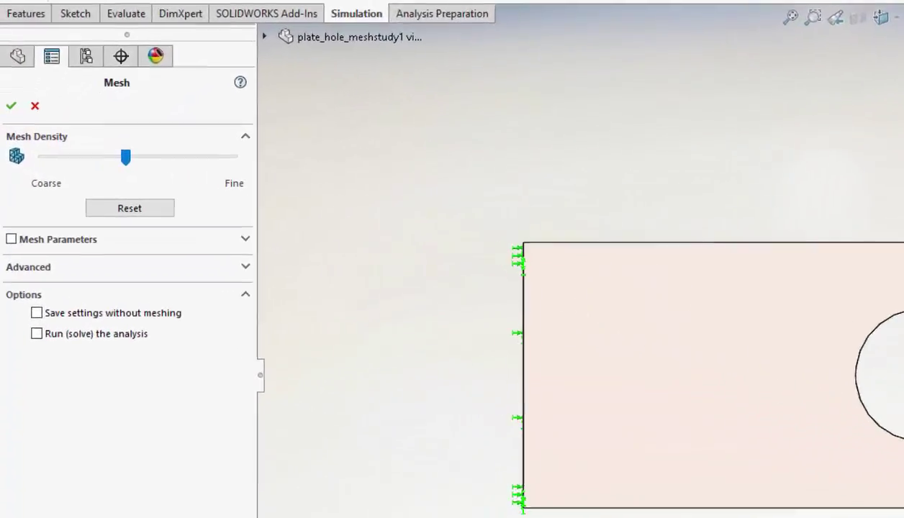
Remesh the plate with a standard mesh of 0.125 in global element size and run the mesh 4 study
left_click(246, 239)
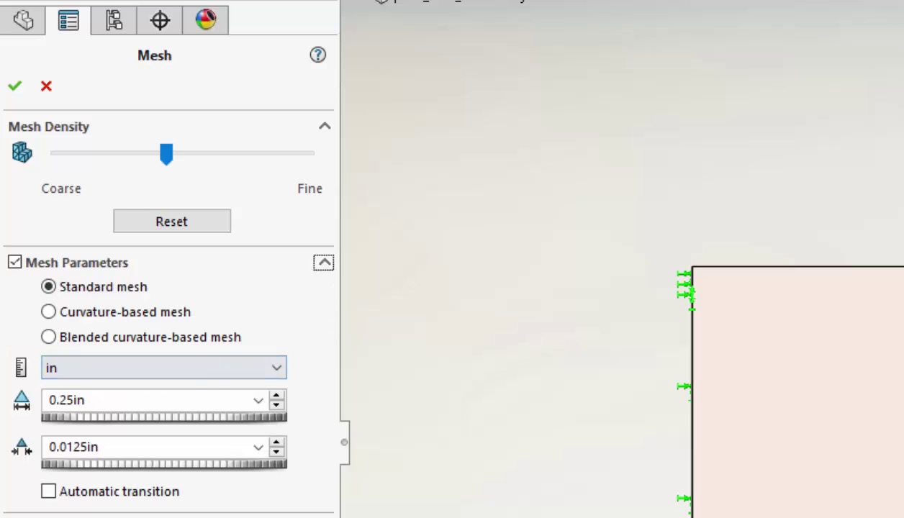
double_click(67, 400)
type("0.125")
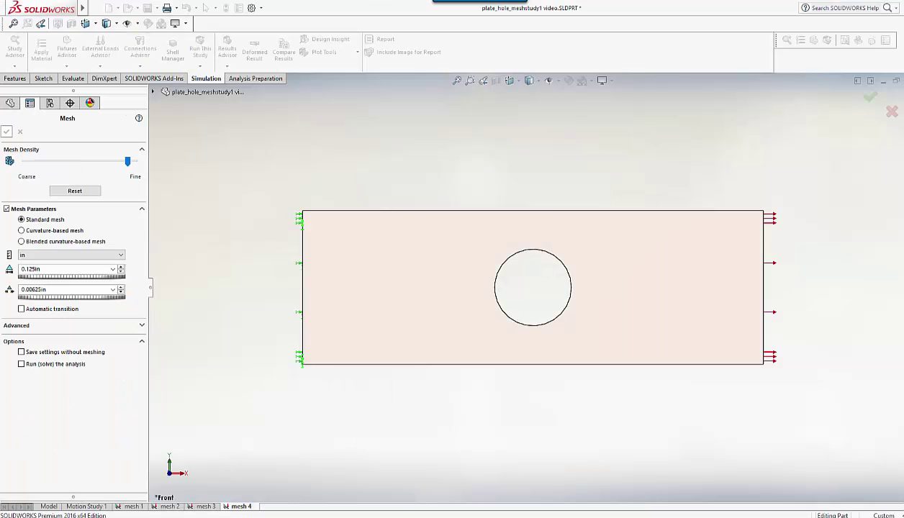
left_click(14, 85)
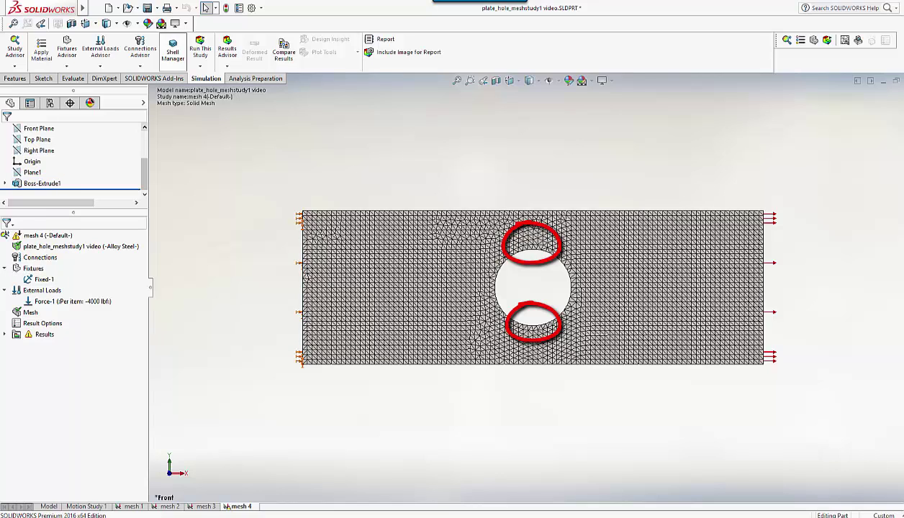
left_click(200, 50)
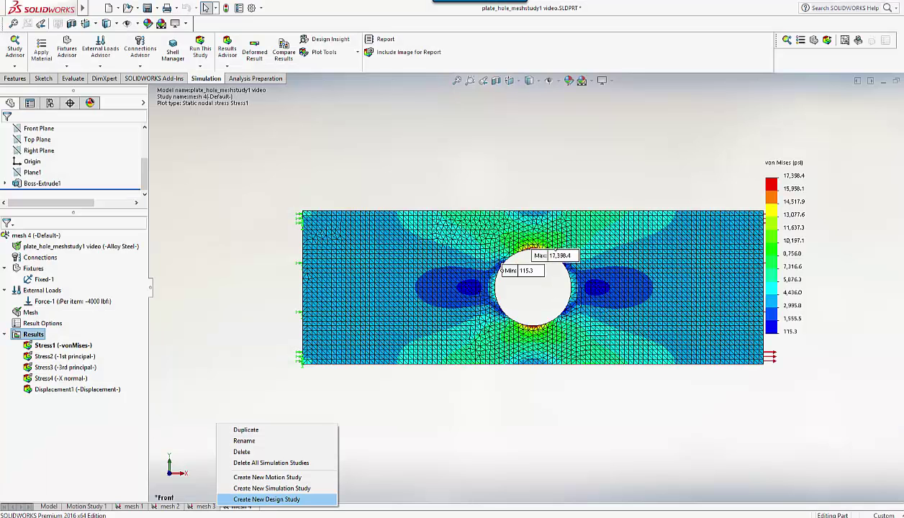
Duplicate the mesh 4 study under the name mesh 5, using the Default configuration
left_click(246, 430)
type("mesh 5")
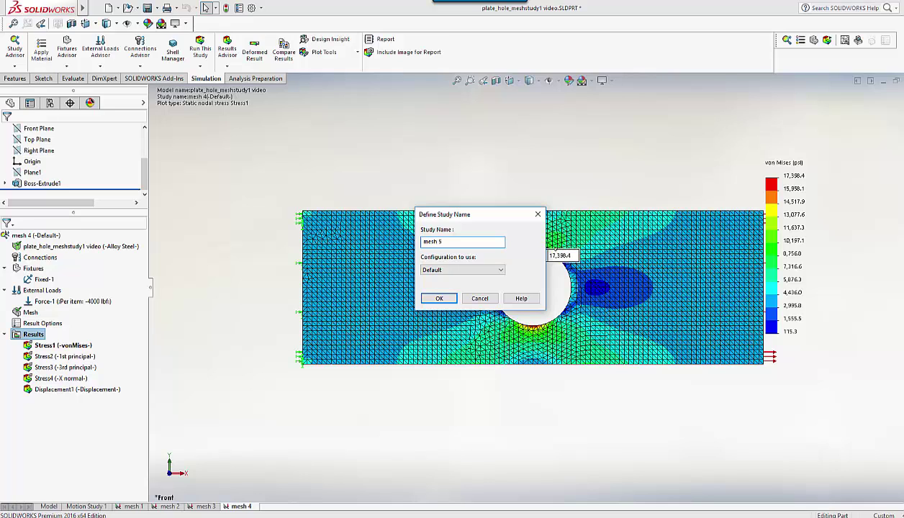
left_click(439, 298)
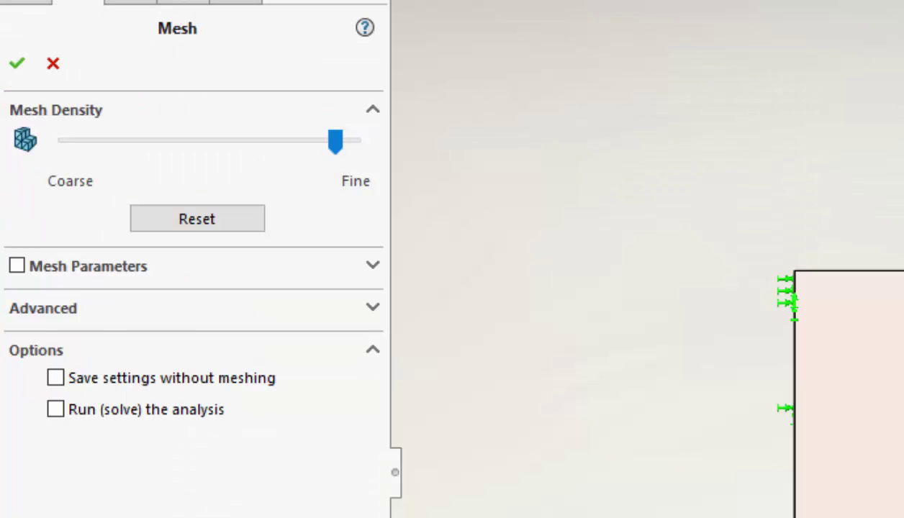
Remesh the plate with a standard mesh of 0.0625 in global element size and run the mesh 5 study
left_click(16, 265)
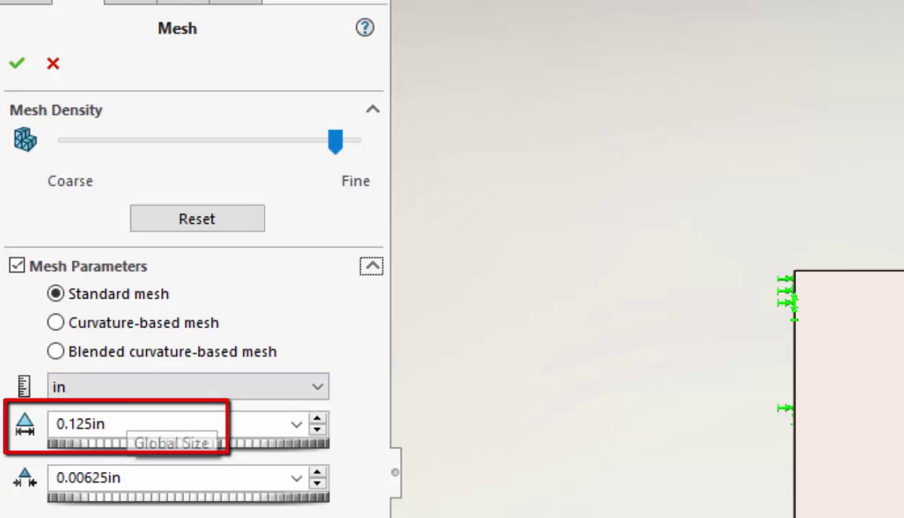
double_click(126, 424)
type("0.062")
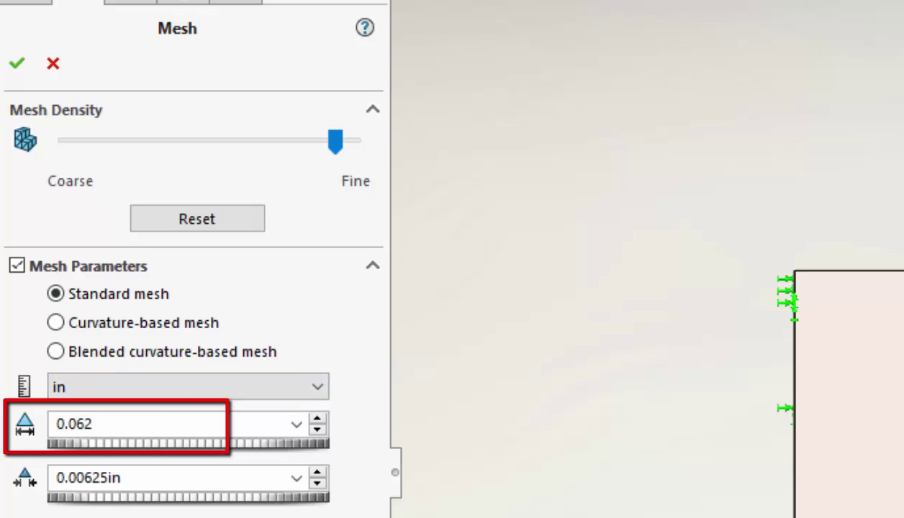
type("5")
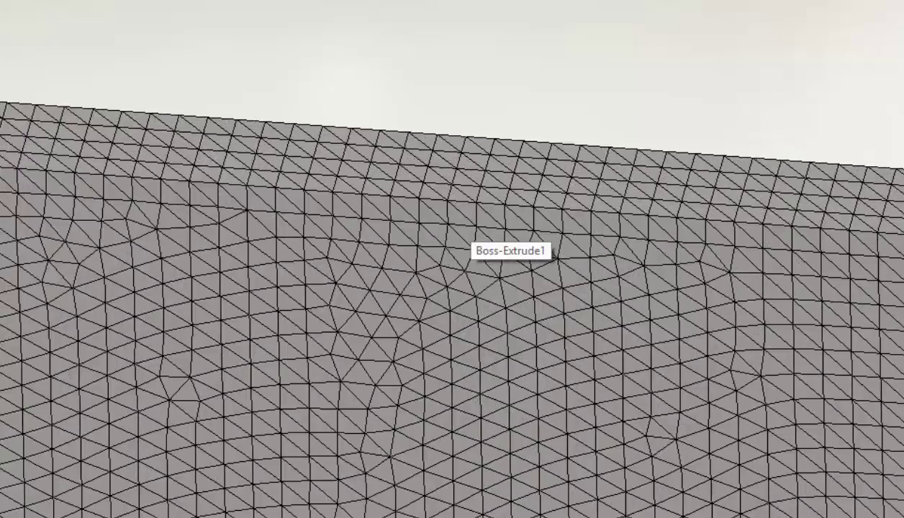
middle_click_drag(471, 229, 472, 246)
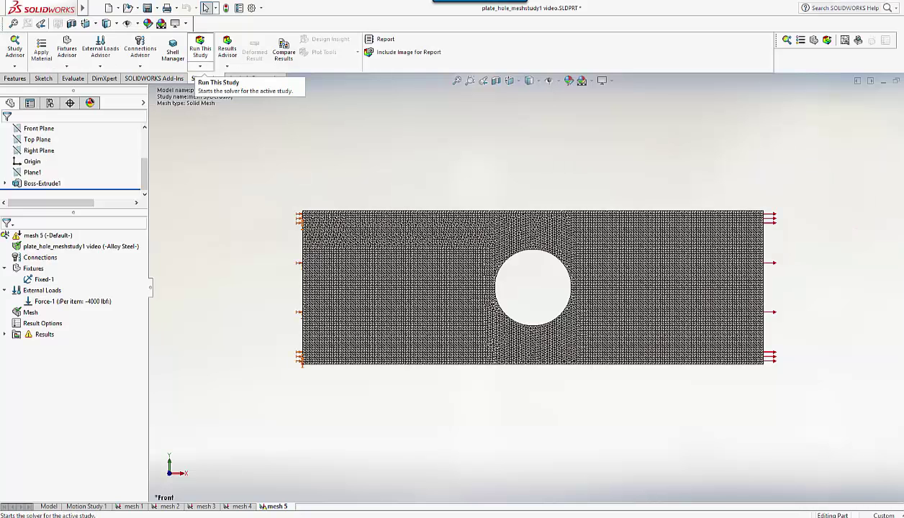
left_click(200, 52)
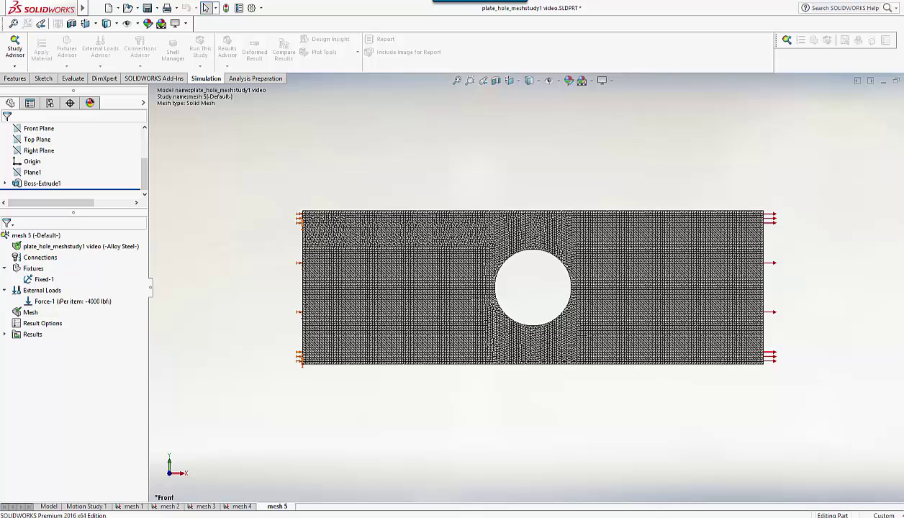
right_click(58, 346)
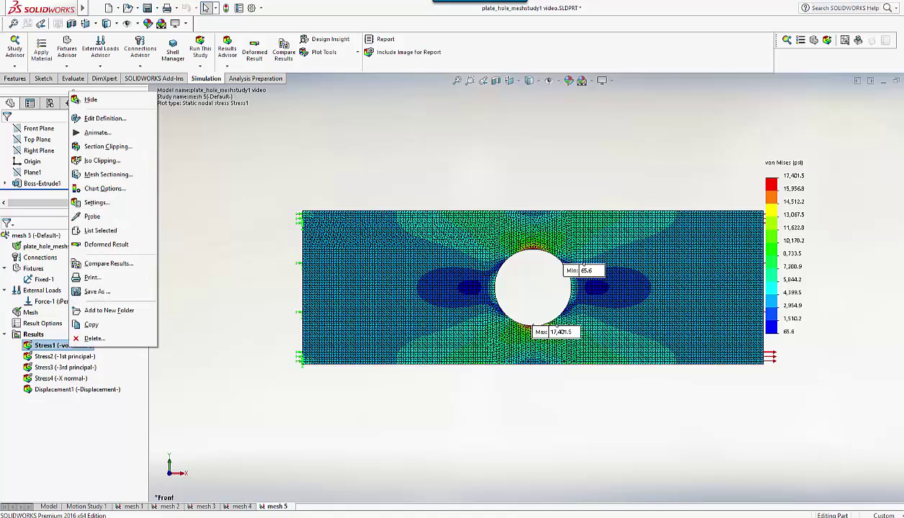
key("Escape")
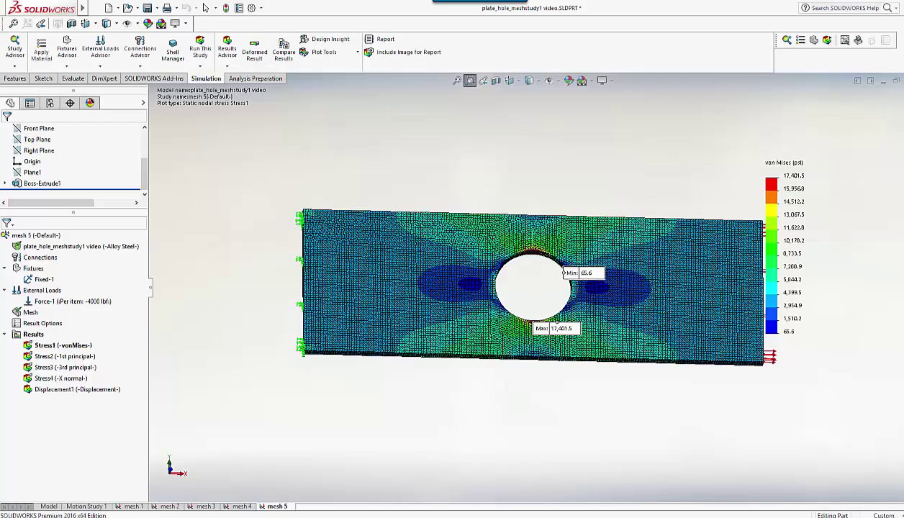
Switch the von Mises stress plot from node values to element values, focusing on the upper edge of the hole
left_click_drag(502, 226, 570, 264)
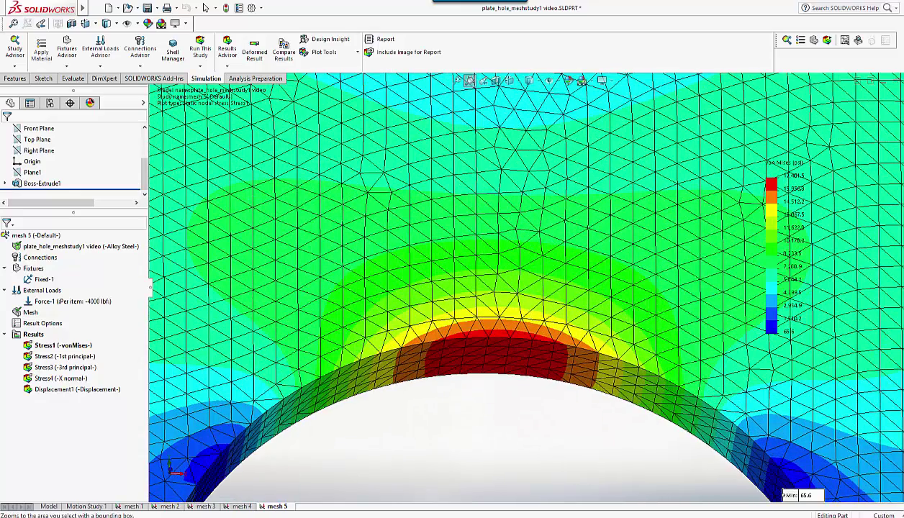
double_click(764, 203)
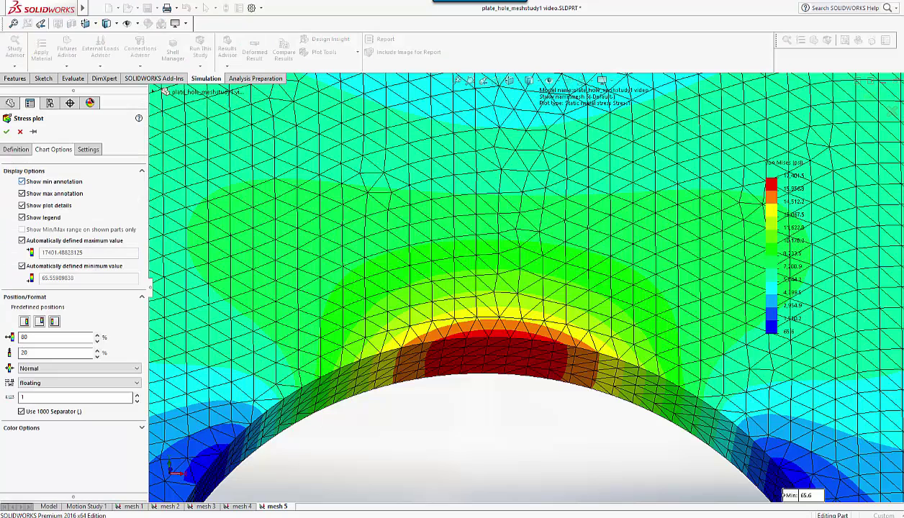
left_click(16, 149)
left_click(141, 214)
left_click(21, 259)
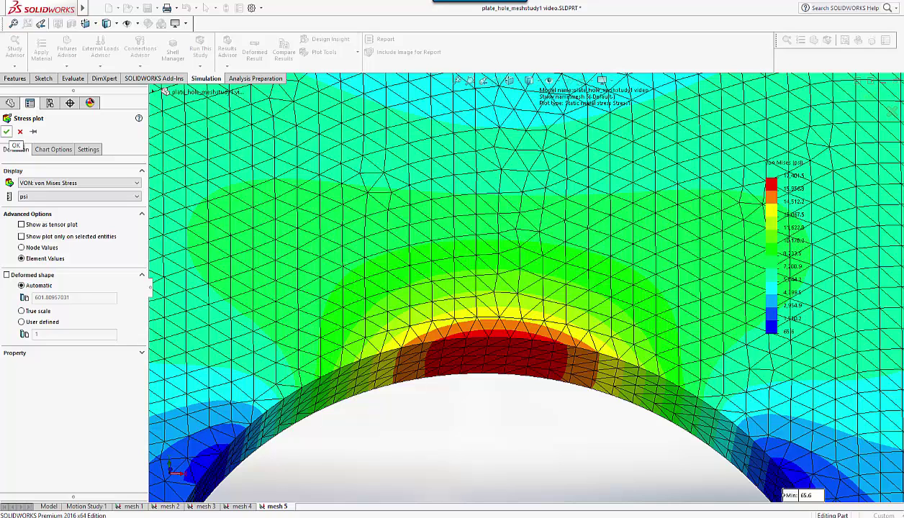
left_click(7, 132)
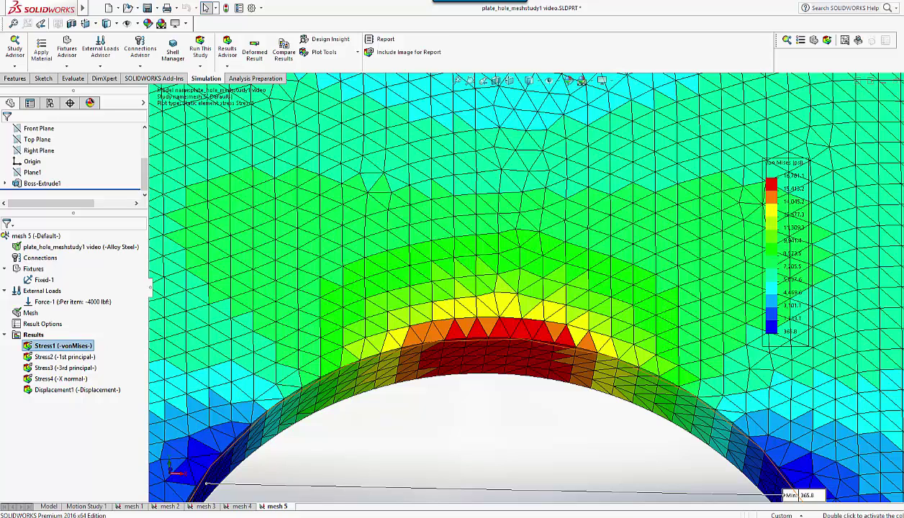
Check the solver messages of the mesh 5 study for its degrees of freedom and fit the whole plate in view
right_click(33, 335)
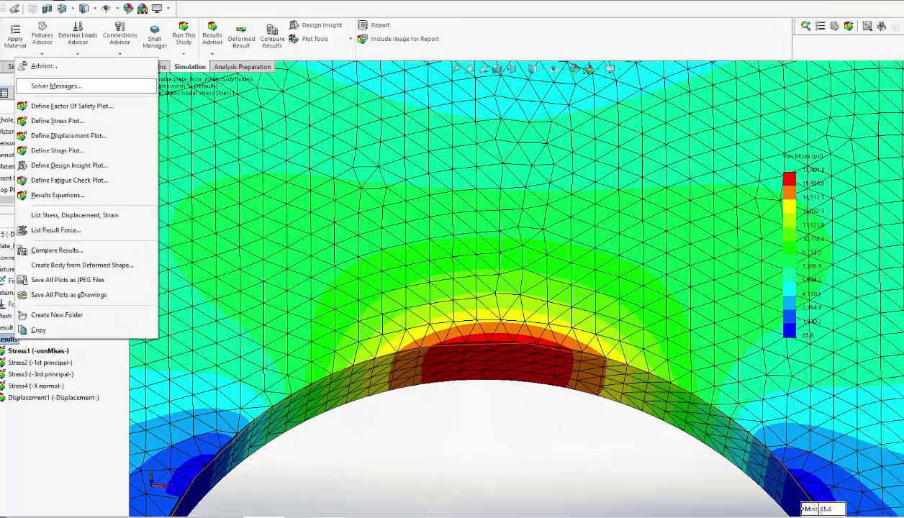
left_click(56, 85)
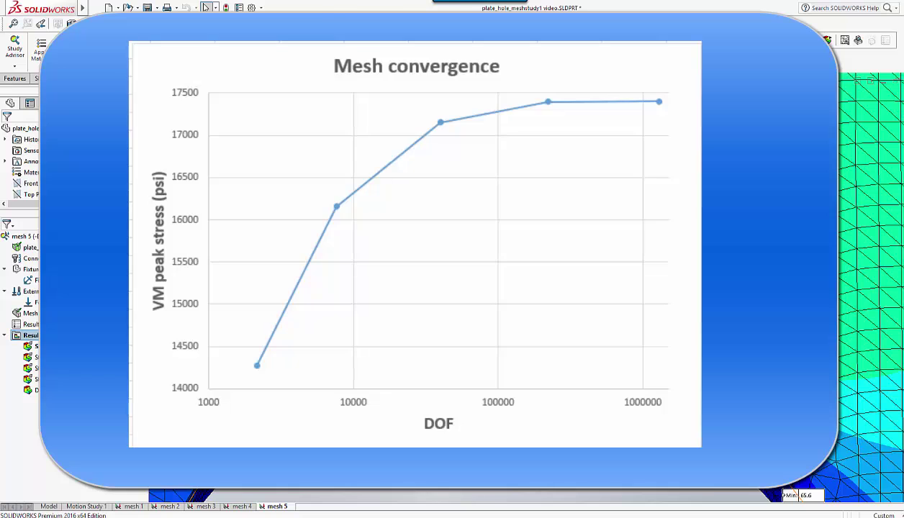
key("f")
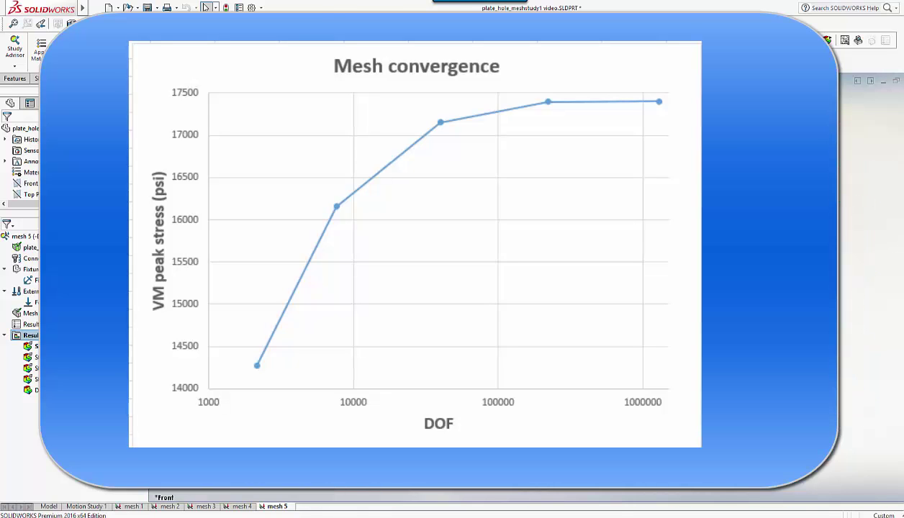